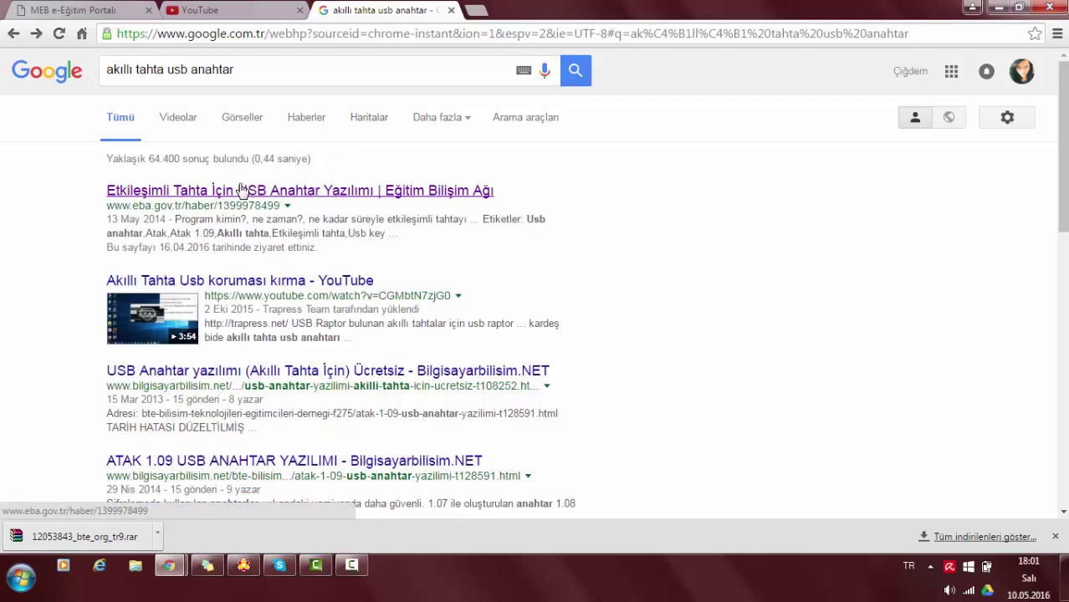
# Open the EBA result 'Etkileşimli Tahta İçin USB Anahtar Yazılımı' from the Google results.
pyautogui.click(246, 194)
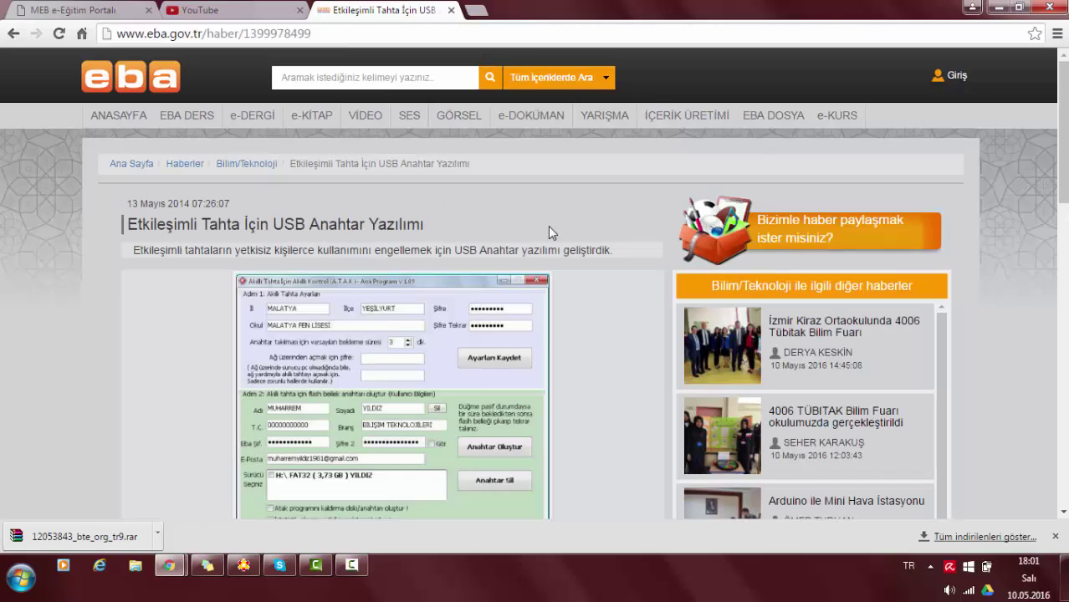
# Download 12053843_bte_org_tr9.rar from the article and show it in its Downloads folder.
pyautogui.scroll(-12, 544, 229)
pyautogui.scroll(4, 357, 263)
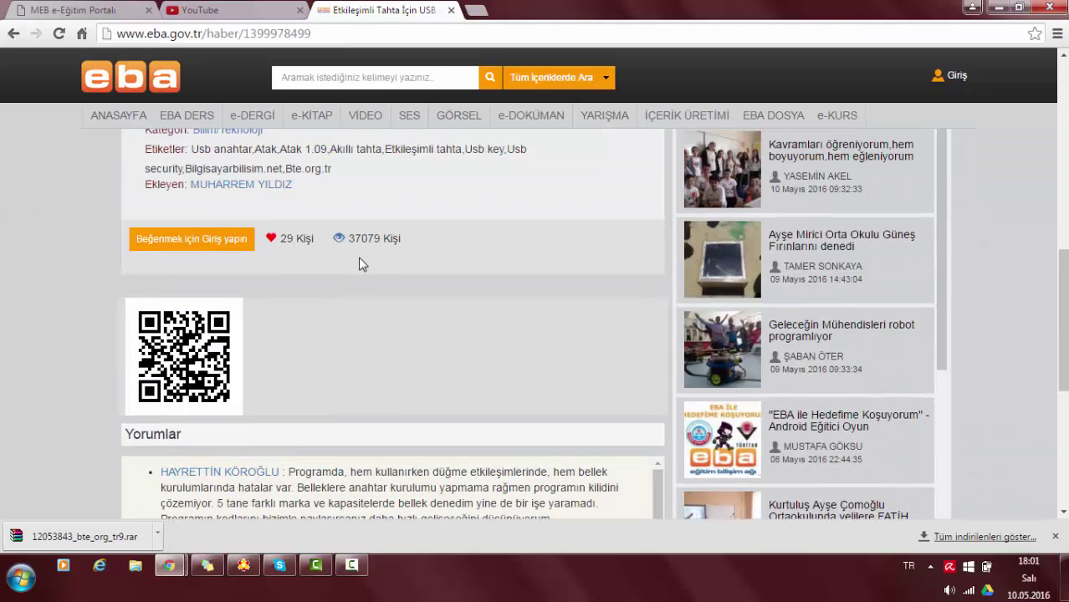
pyautogui.scroll(3, 264, 316)
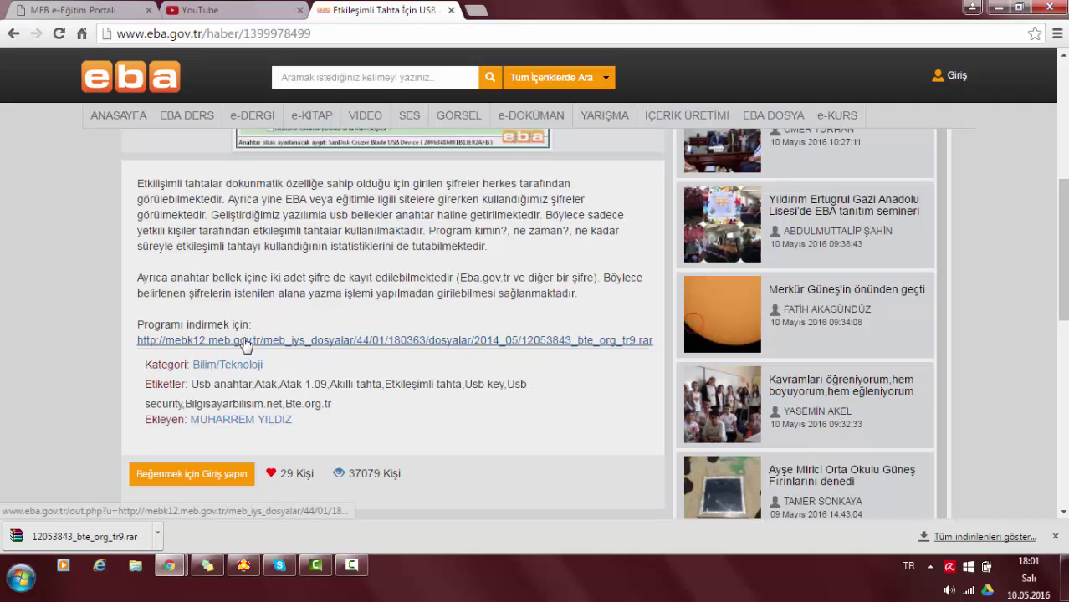
pyautogui.click(330, 349)
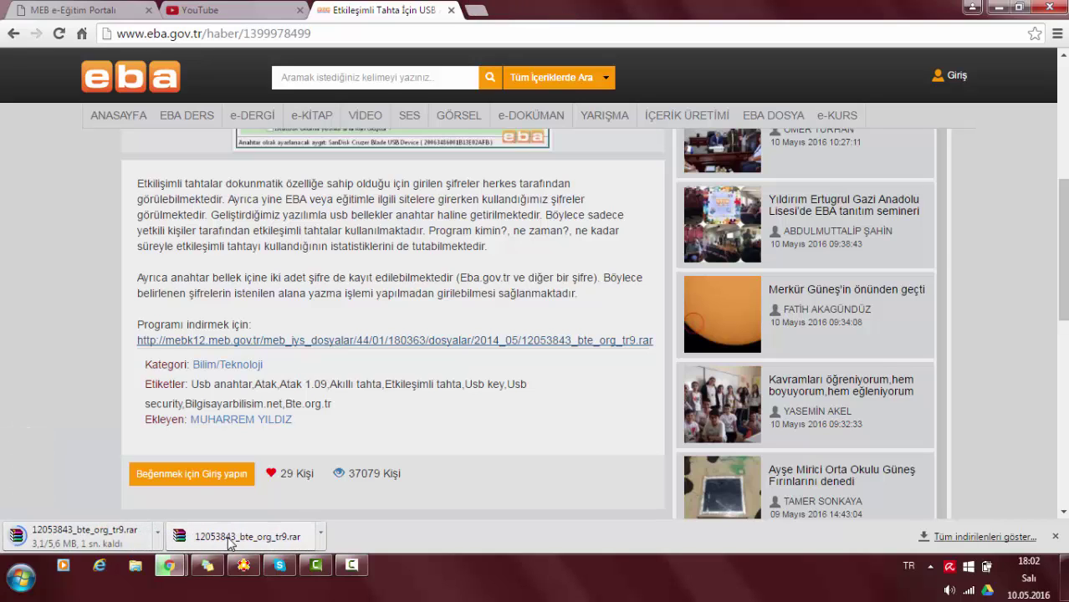
pyautogui.click(157, 533)
pyautogui.click(238, 478)
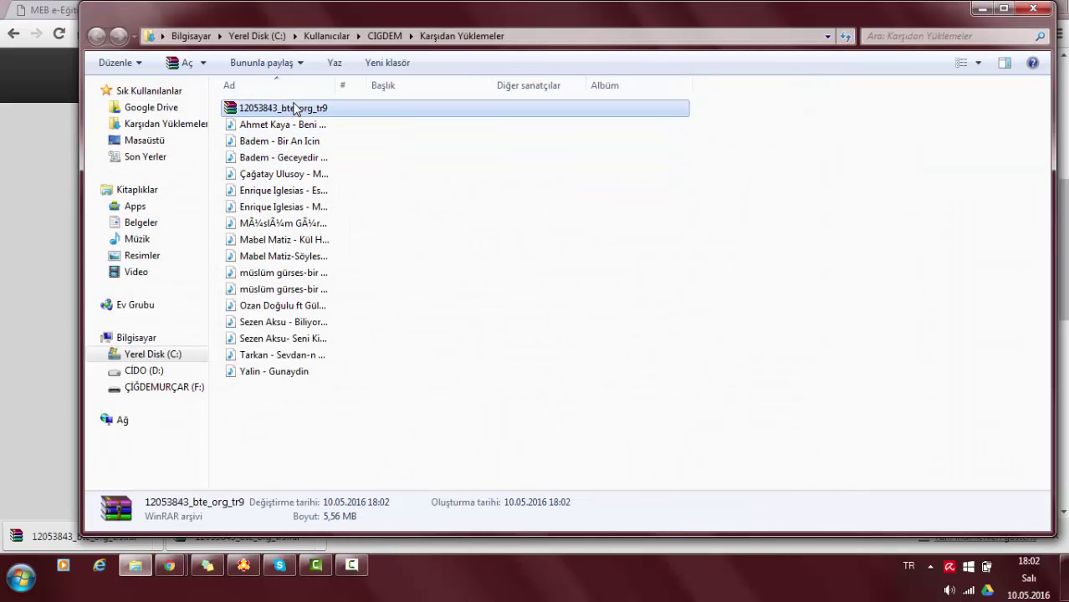
# Cut the 12053843_bte_org_tr9.rar archive from Downloads and paste it onto the desktop.
pyautogui.rightClick(295, 109)
pyautogui.click(362, 305)
pyautogui.click(981, 9)
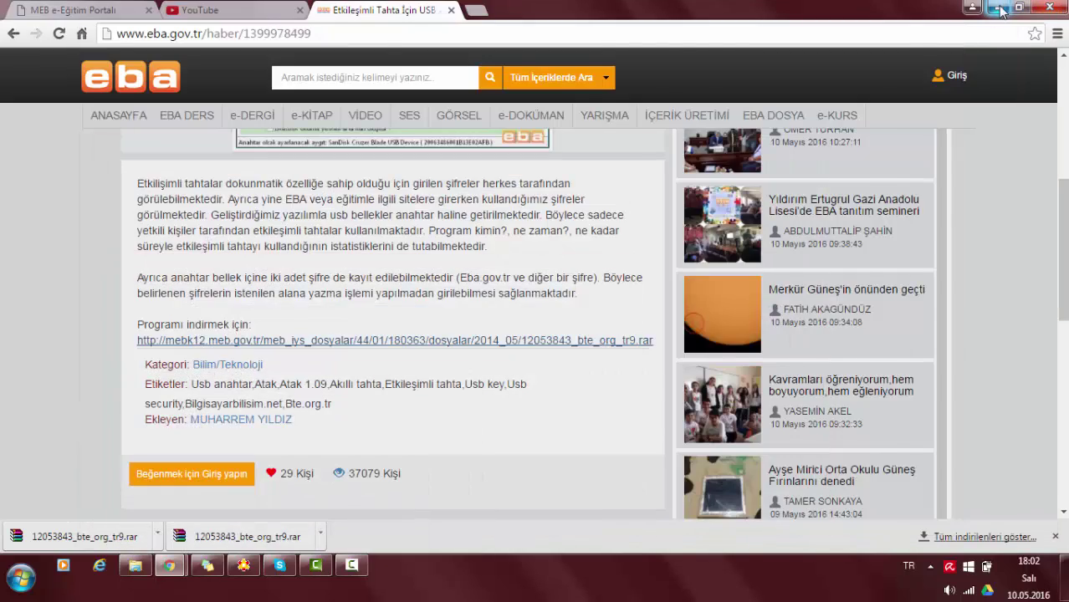
pyautogui.click(999, 9)
pyautogui.rightClick(443, 154)
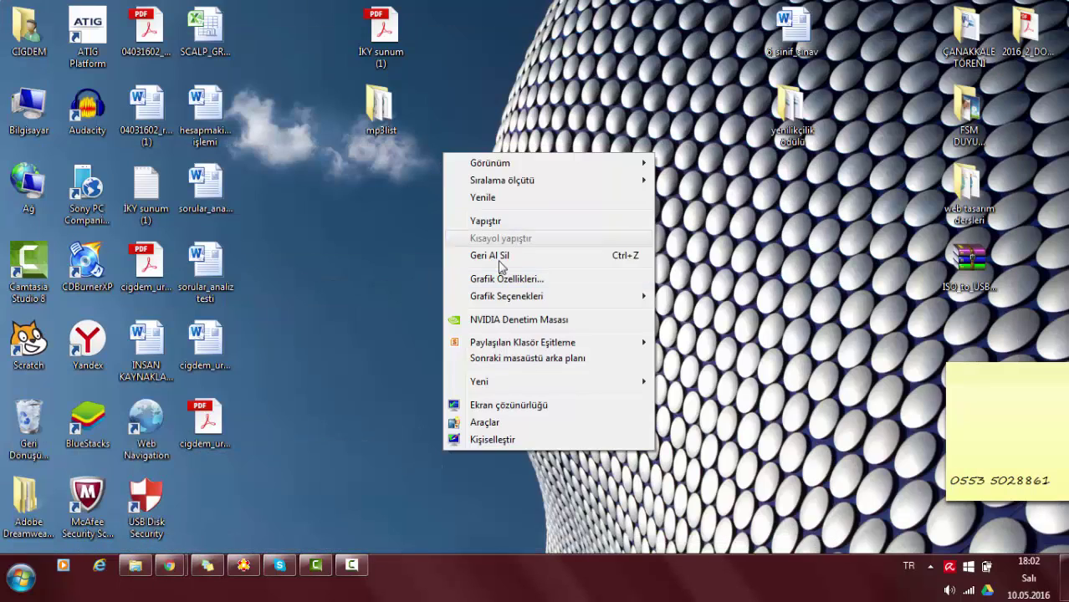
pyautogui.click(507, 221)
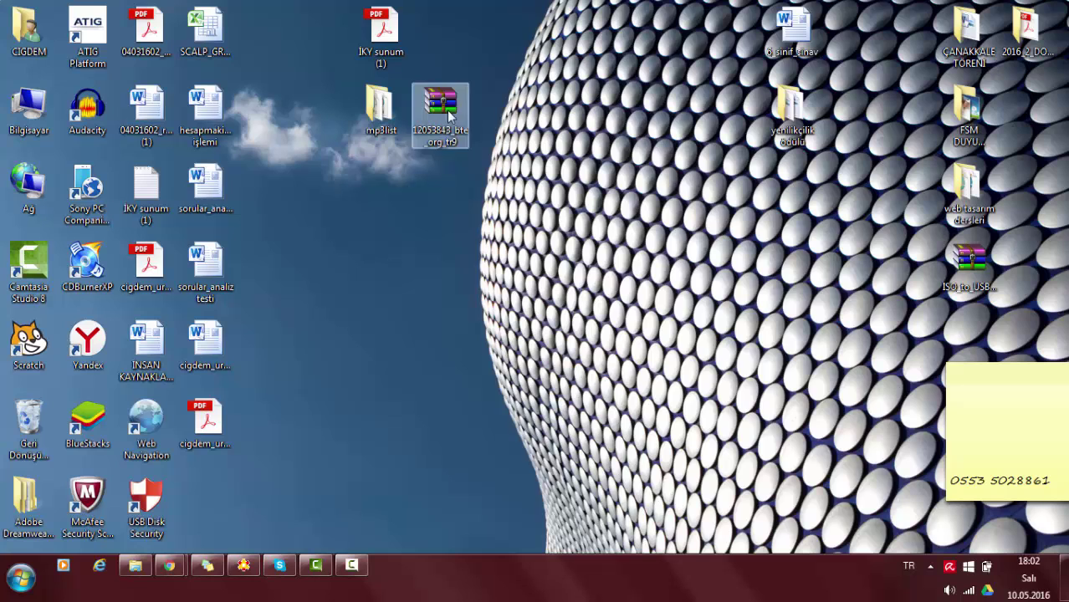
pyautogui.moveTo(447, 110); pyautogui.dragTo(568, 269)
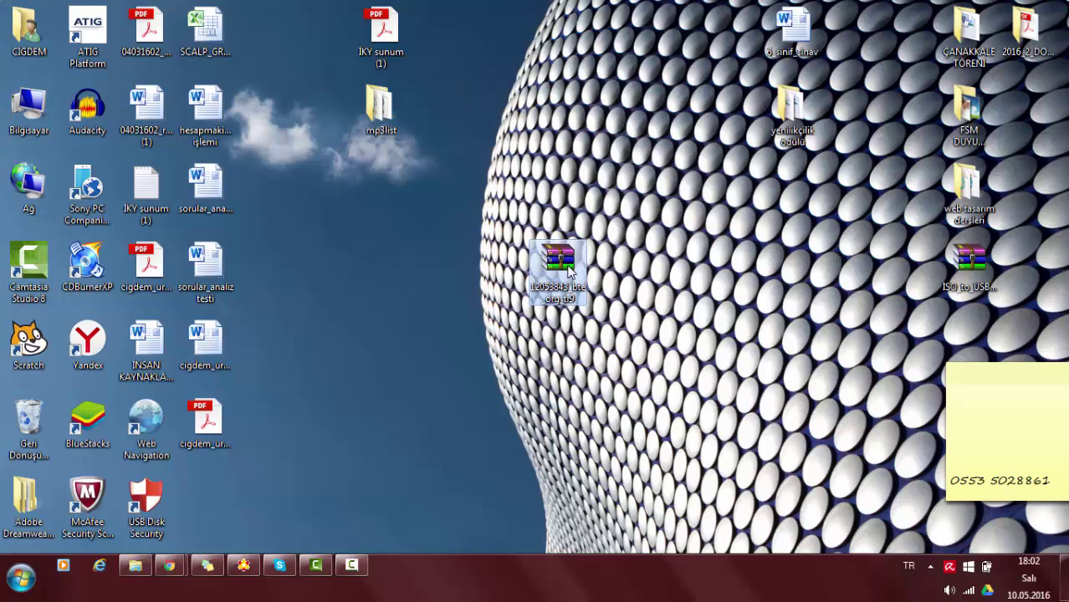
# Extract the archive on the desktop with WinRAR and arrange the new folder beside it.
pyautogui.rightClick(569, 270)
pyautogui.click(641, 287)
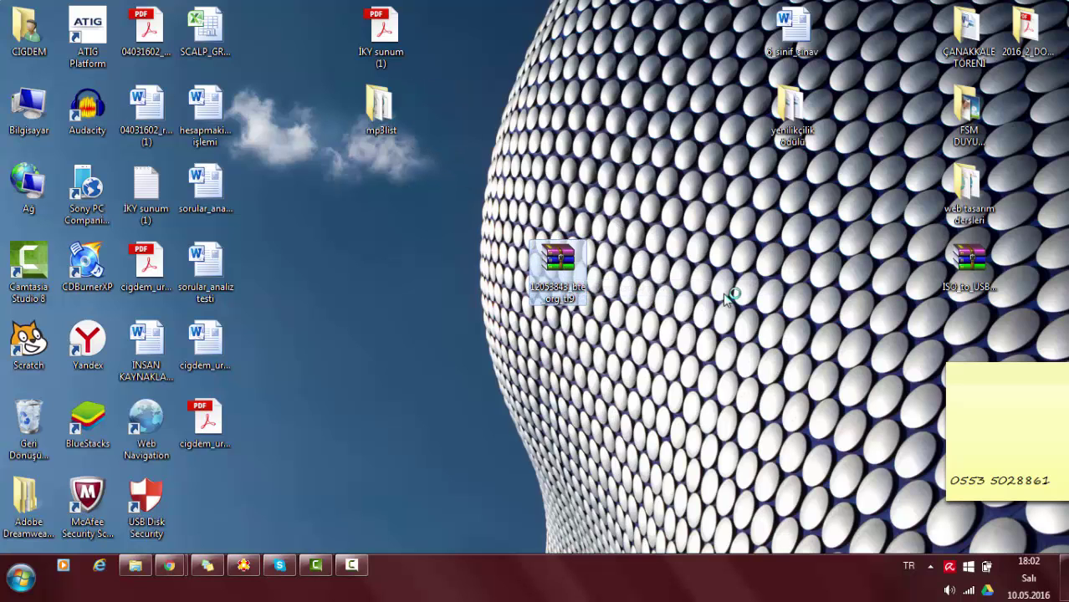
pyautogui.click(573, 442)
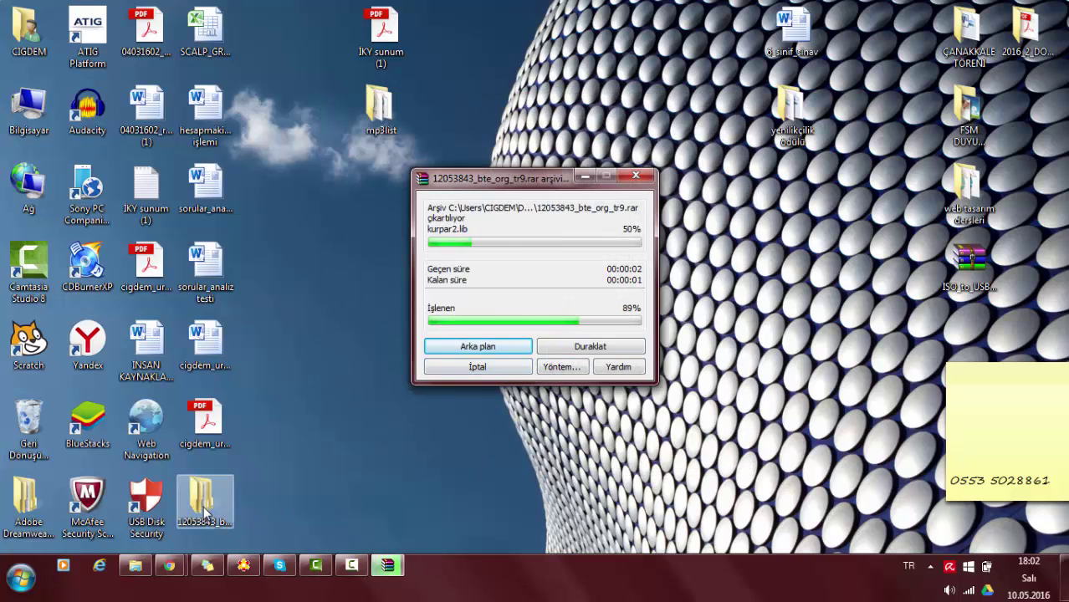
pyautogui.moveTo(205, 512); pyautogui.dragTo(548, 119)
pyautogui.moveTo(559, 261); pyautogui.dragTo(436, 194)
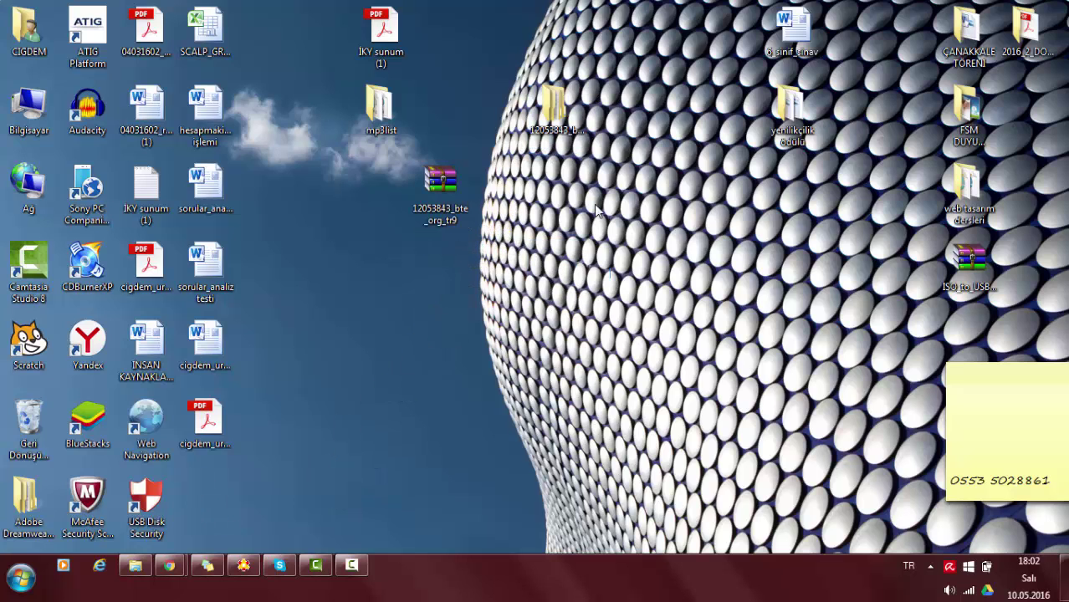
pyautogui.doubleClick(558, 107)
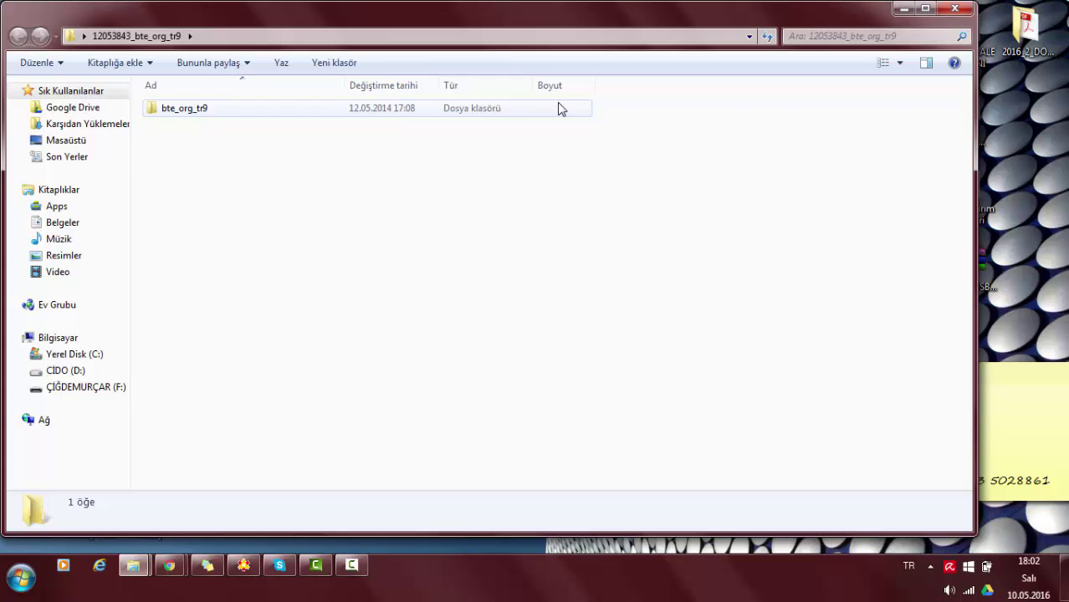
pyautogui.doubleClick(205, 109)
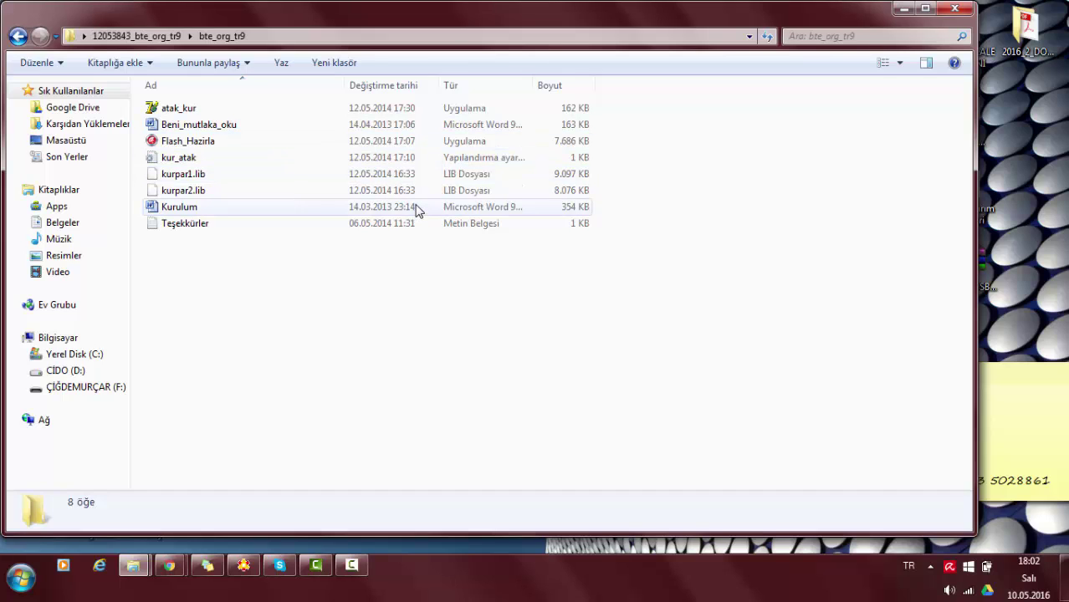
pyautogui.click(294, 144)
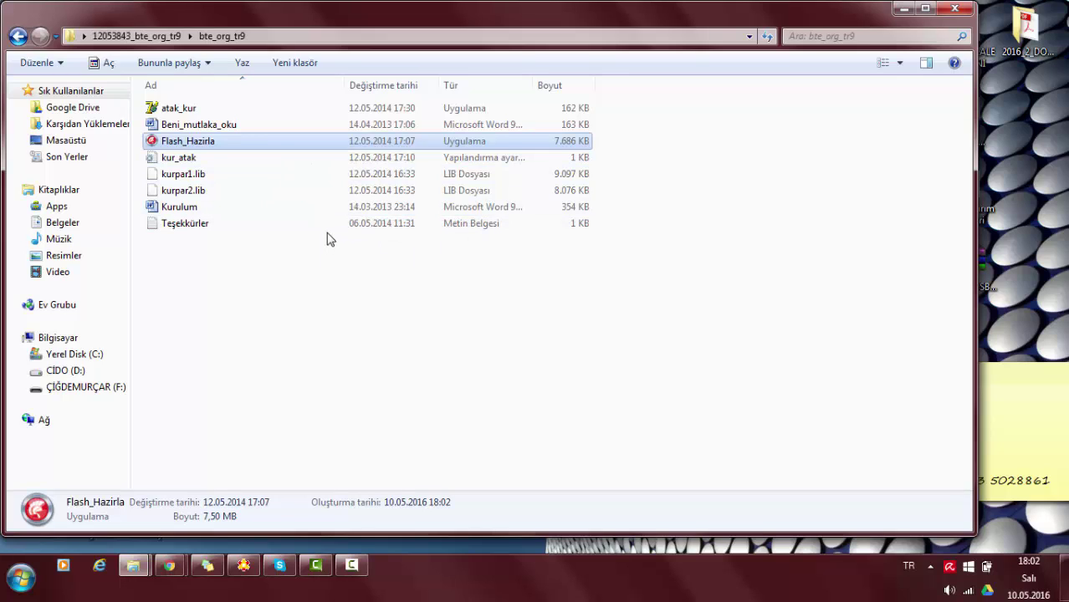
pyautogui.click(955, 9)
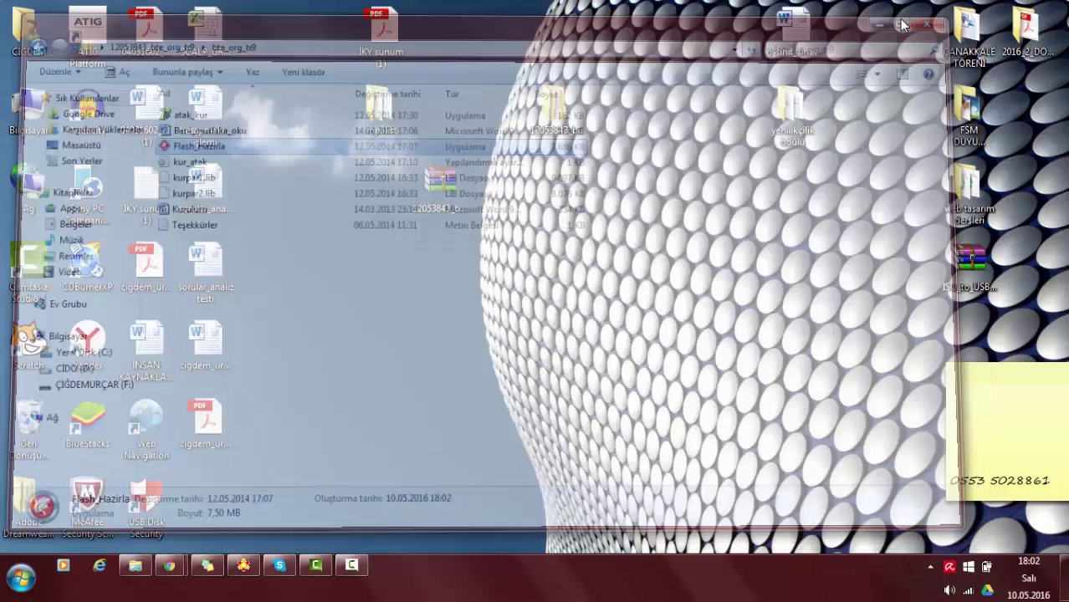
pyautogui.click(553, 109)
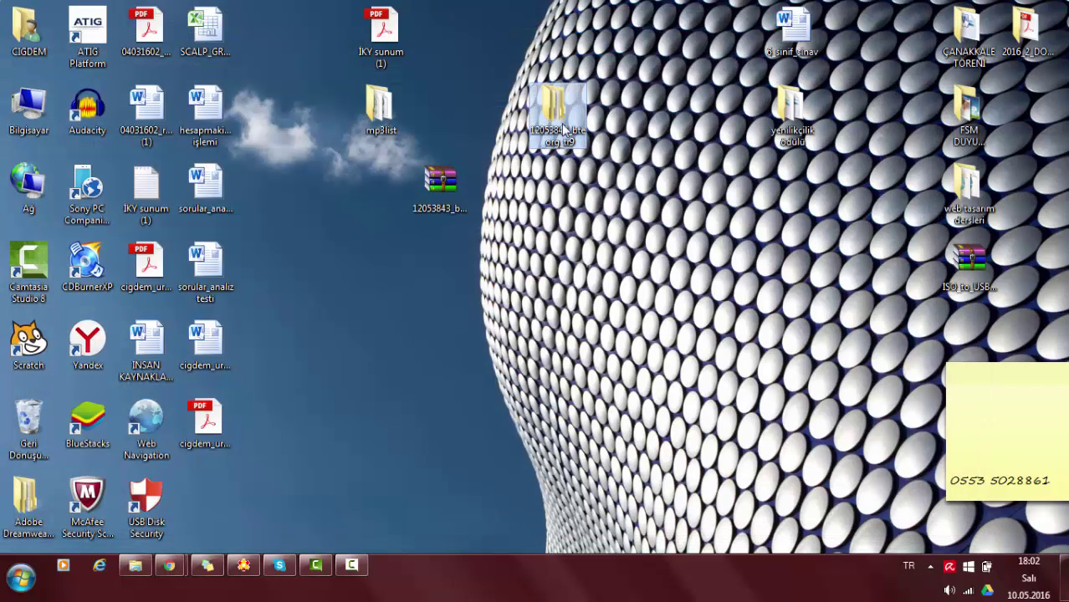
# Open the desktop folder 12053843_bte_org_tr9 in Explorer to show its bte_org_tr9 subfolder.
pyautogui.moveTo(602, 224); pyautogui.dragTo(529, 99)
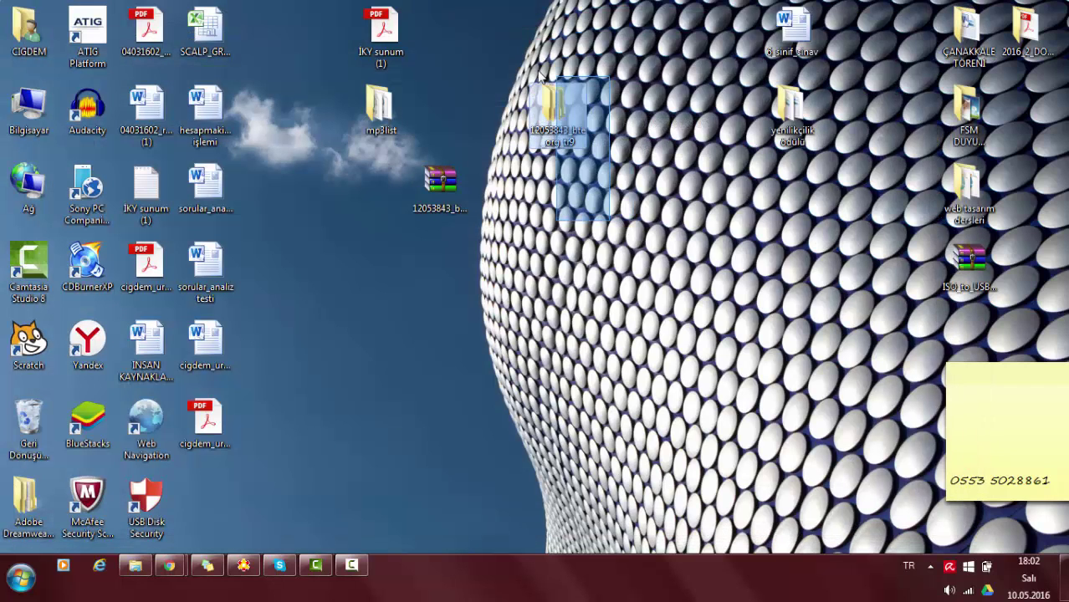
pyautogui.click(599, 221)
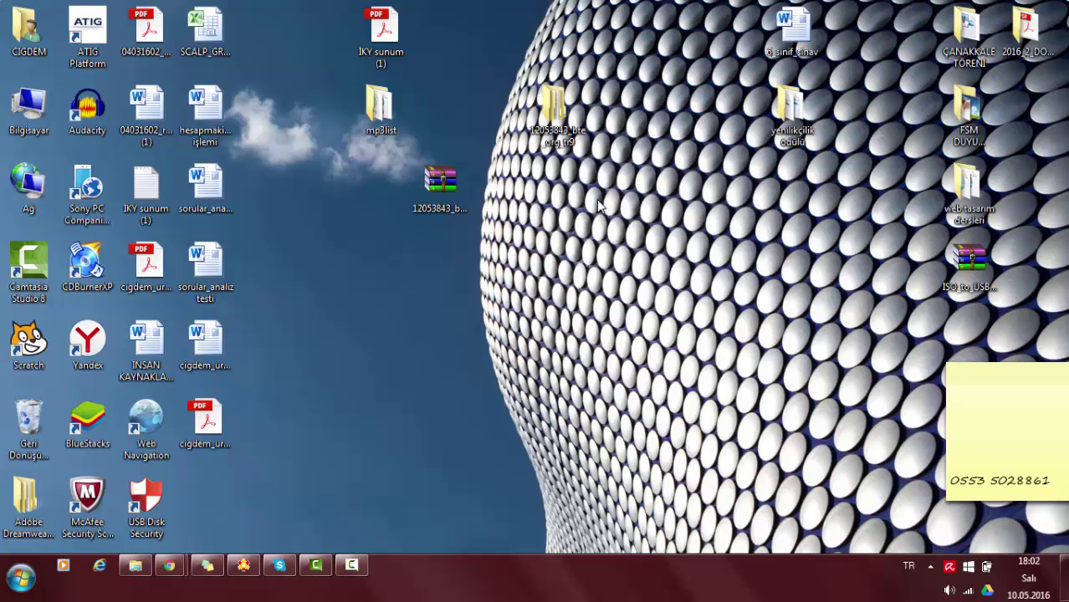
pyautogui.click(559, 119)
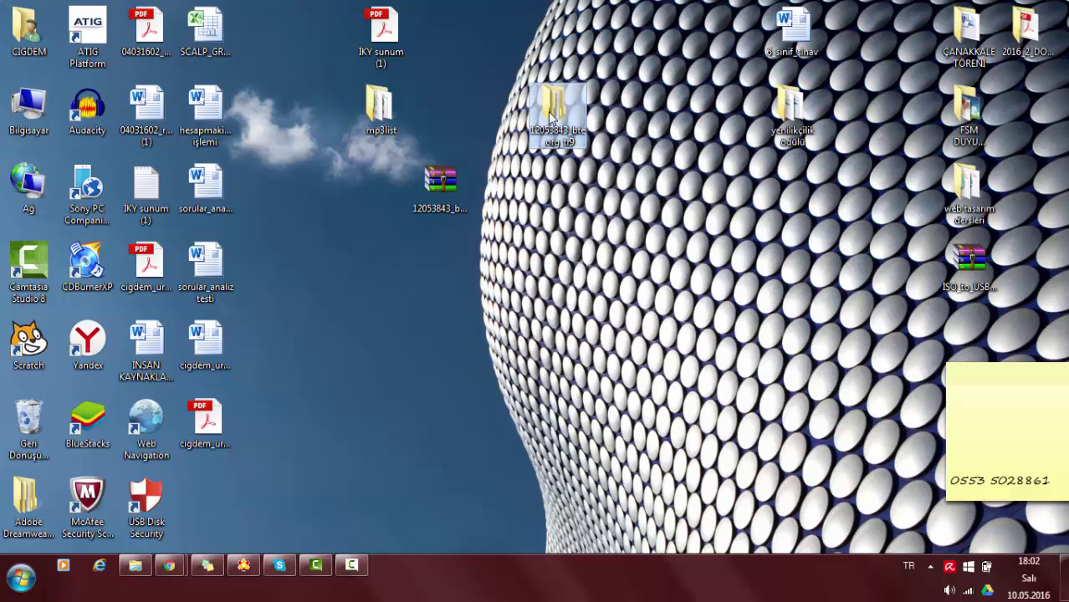
pyautogui.doubleClick(555, 114)
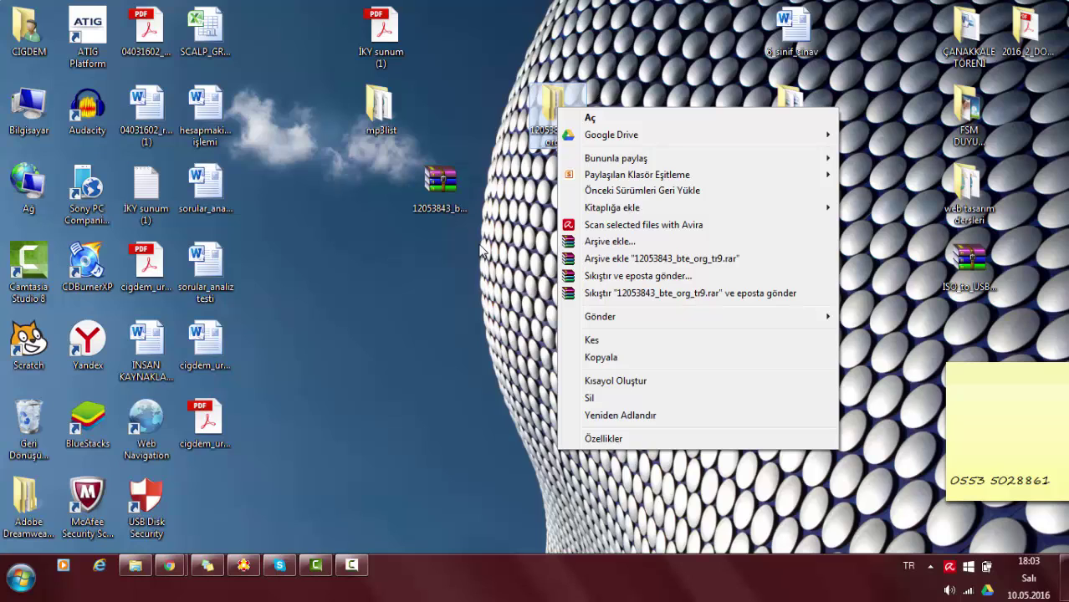
pyautogui.click(554, 65)
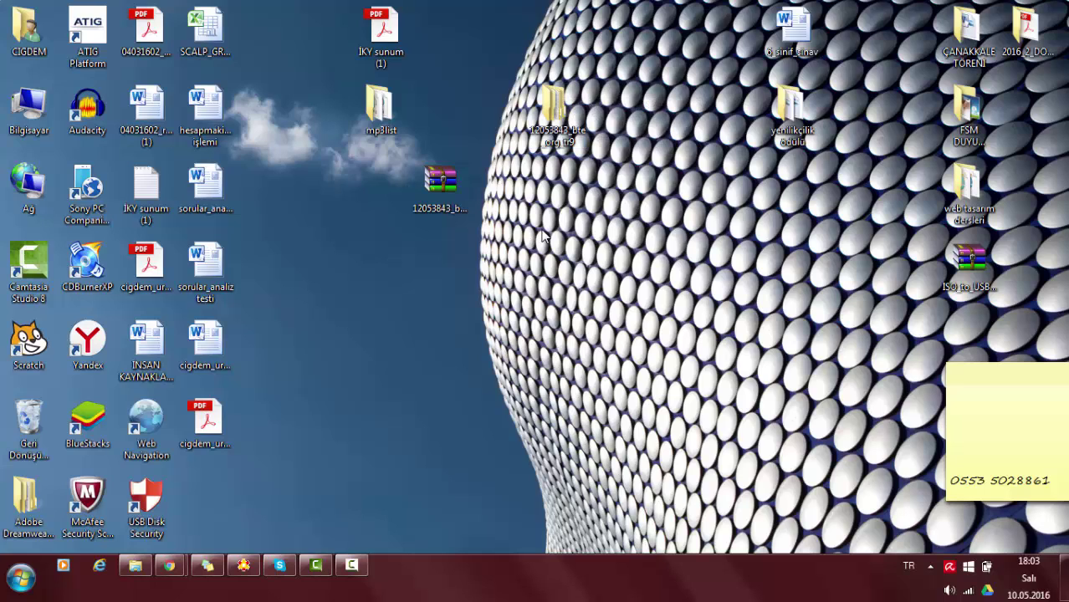
pyautogui.moveTo(441, 180); pyautogui.dragTo(381, 180)
pyautogui.doubleClick(558, 109)
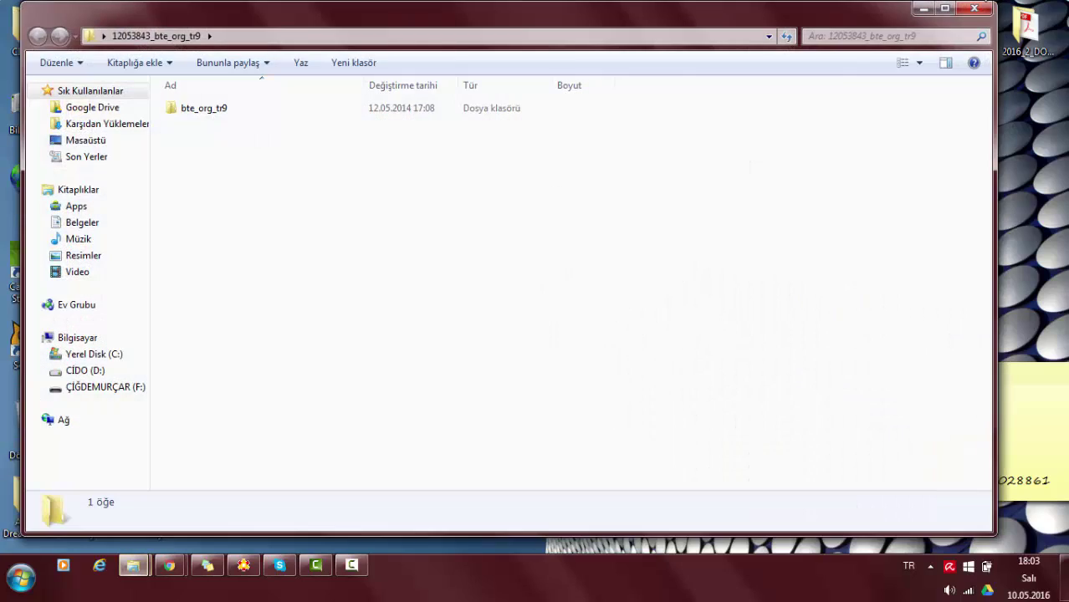
pyautogui.click(917, 12)
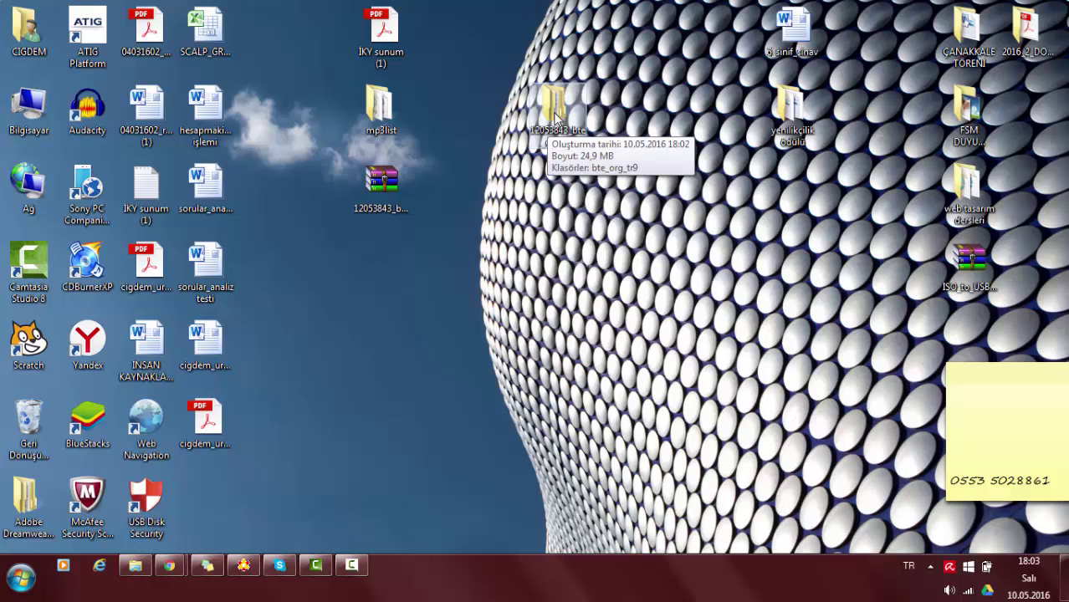
pyautogui.doubleClick(558, 111)
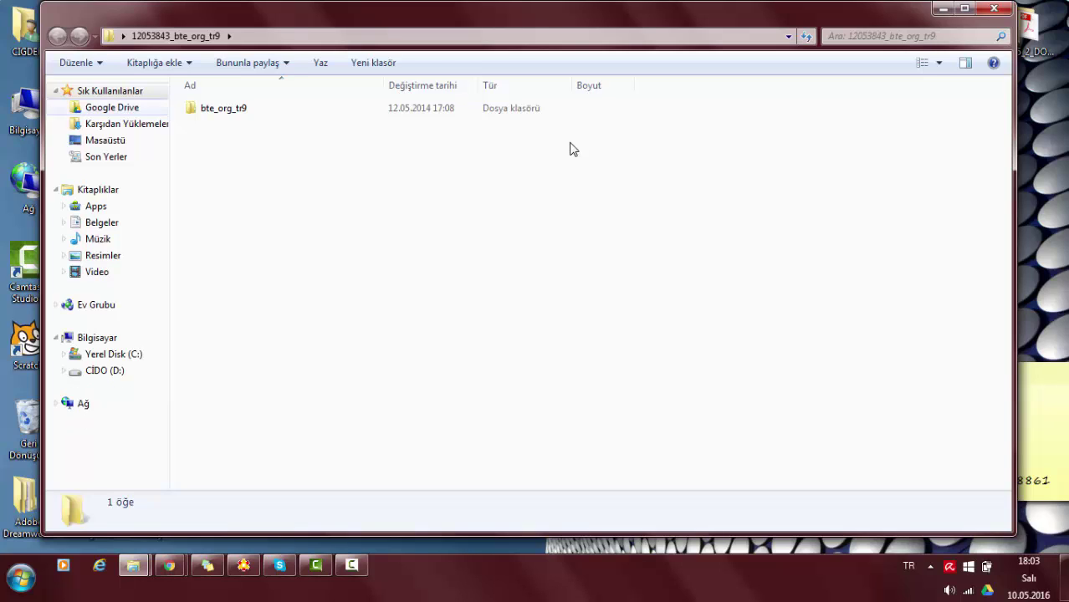
# Open bte_org_tr9 and run Flash_Hazirla, accepting the security warning with Çalıştır.
pyautogui.doubleClick(224, 110)
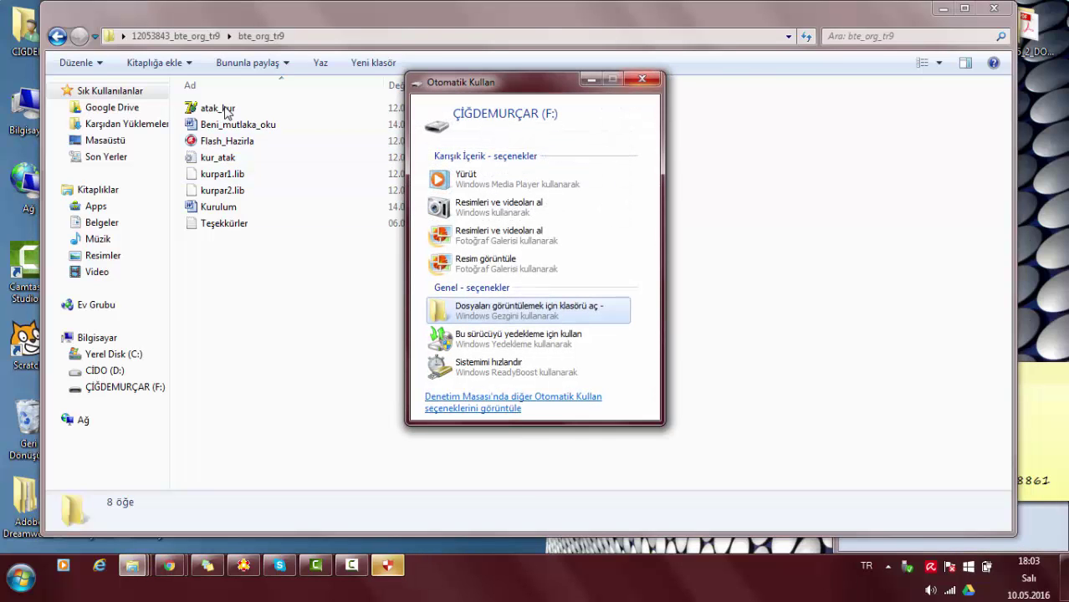
pyautogui.press('Escape')
pyautogui.press('Down')
pyautogui.press('Down')
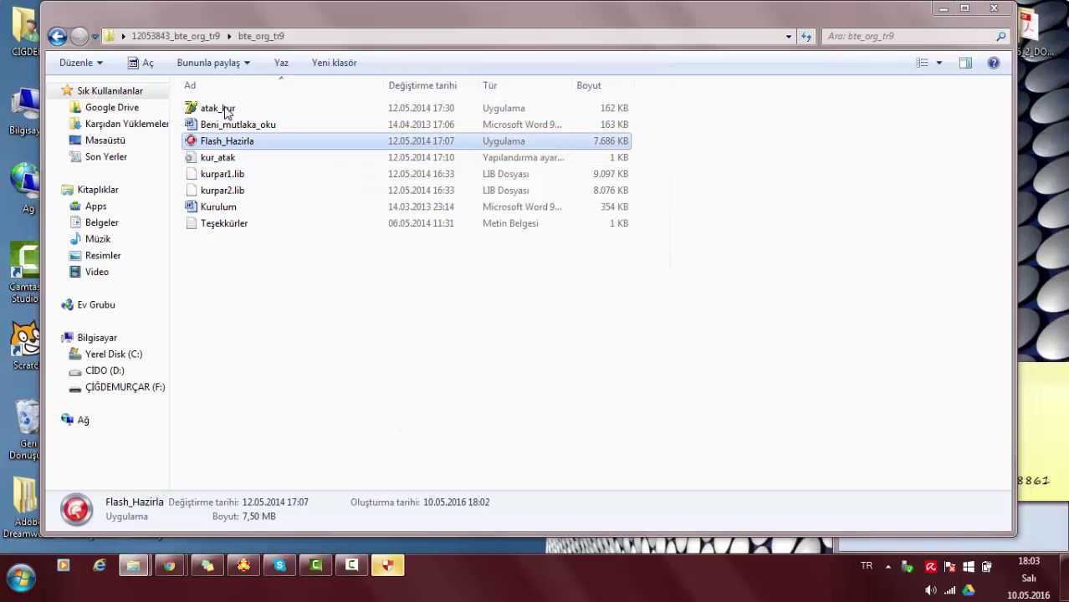
pyautogui.press('Return')
pyautogui.press('Left')
pyautogui.press('Return')
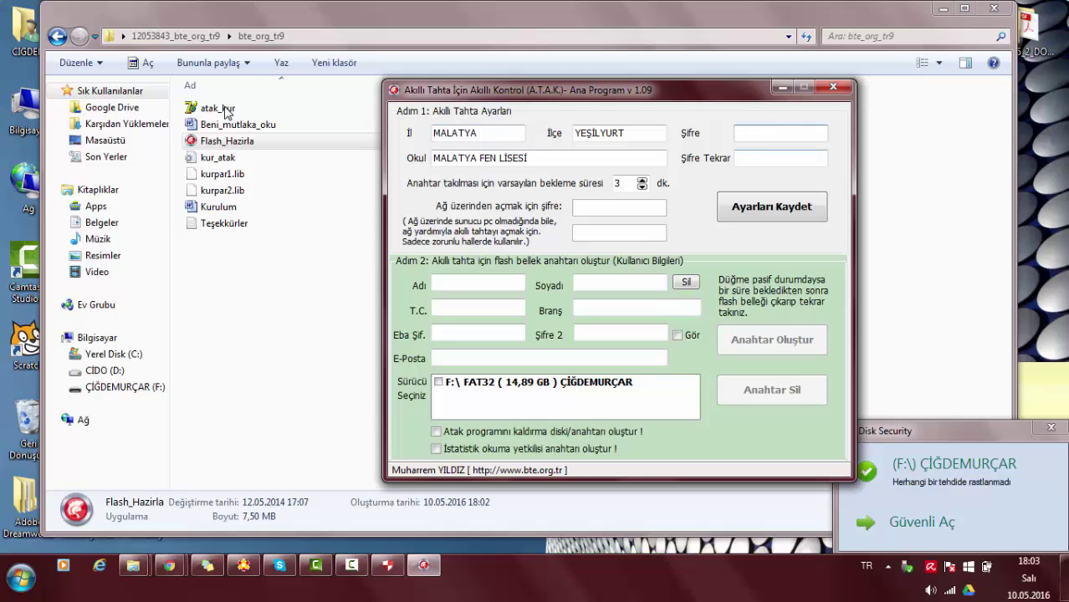
# Enter province ERZURUM, district AZİZİYE and school FSM in A.T.A.K.'s Step 1.
pyautogui.press('Tab')
pyautogui.press('Tab')
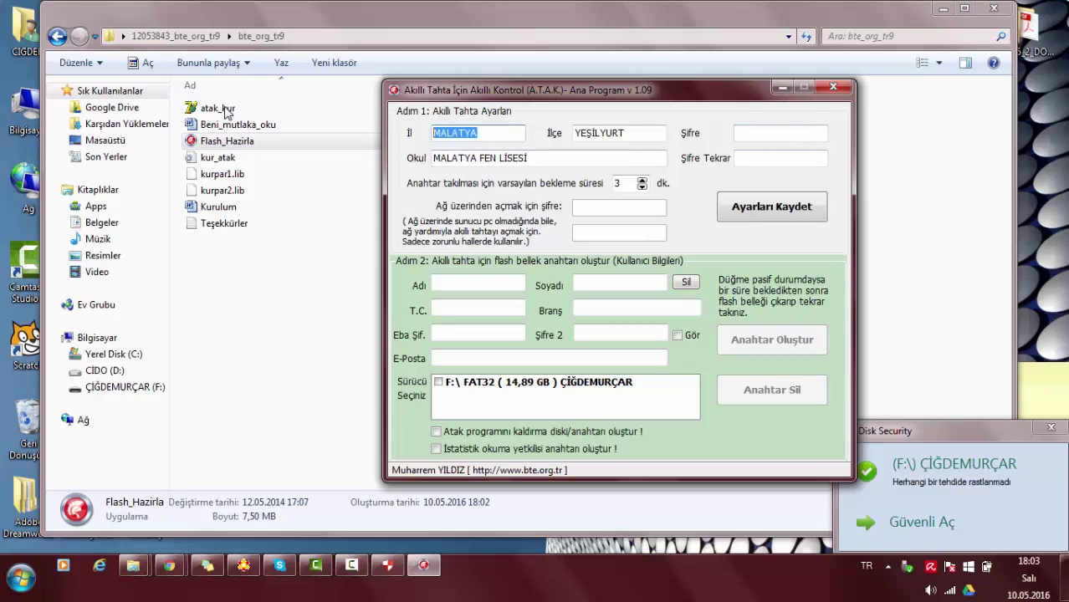
pyautogui.write('AZİZİYE')
pyautogui.press('Tab')
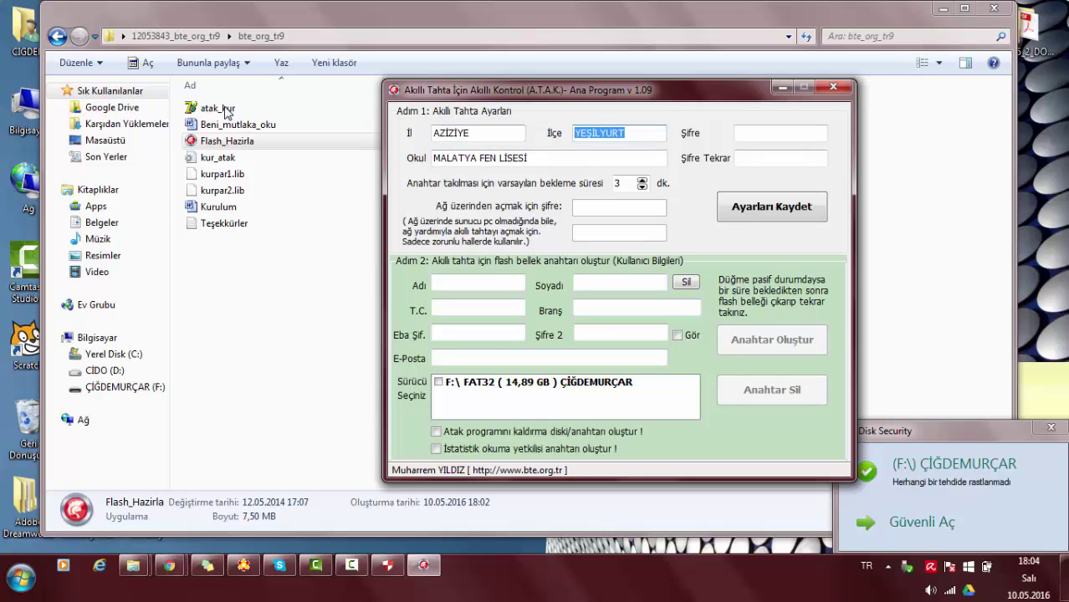
pyautogui.hotkey('shift', 'Tab')
pyautogui.write('ERZ')
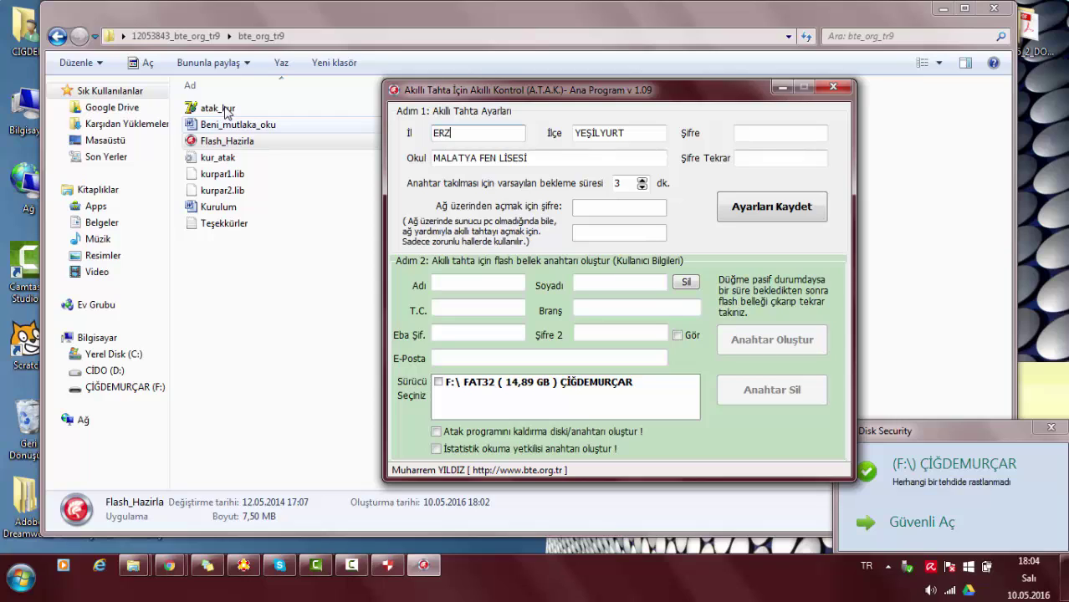
pyautogui.write('URUM')
pyautogui.press('Tab')
pyautogui.write('AZİZİYE')
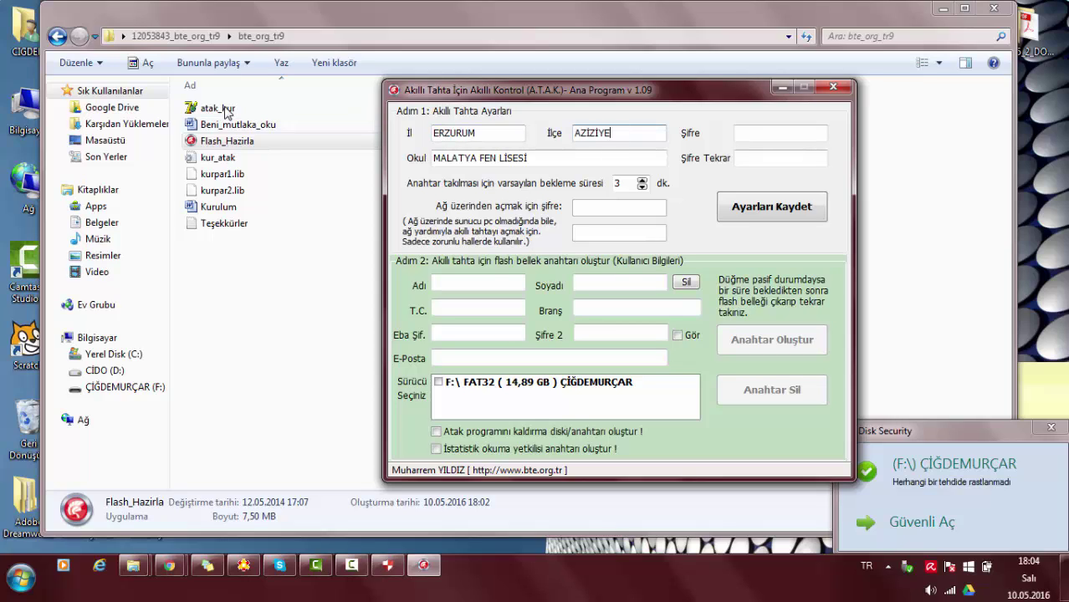
pyautogui.press('Tab')
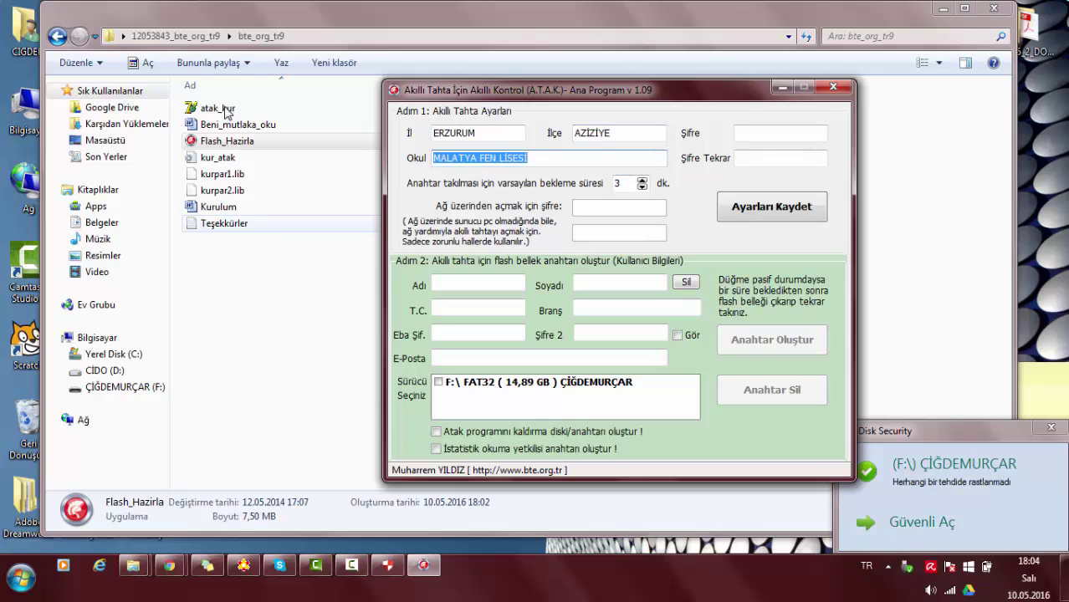
pyautogui.write('FSM İHO')
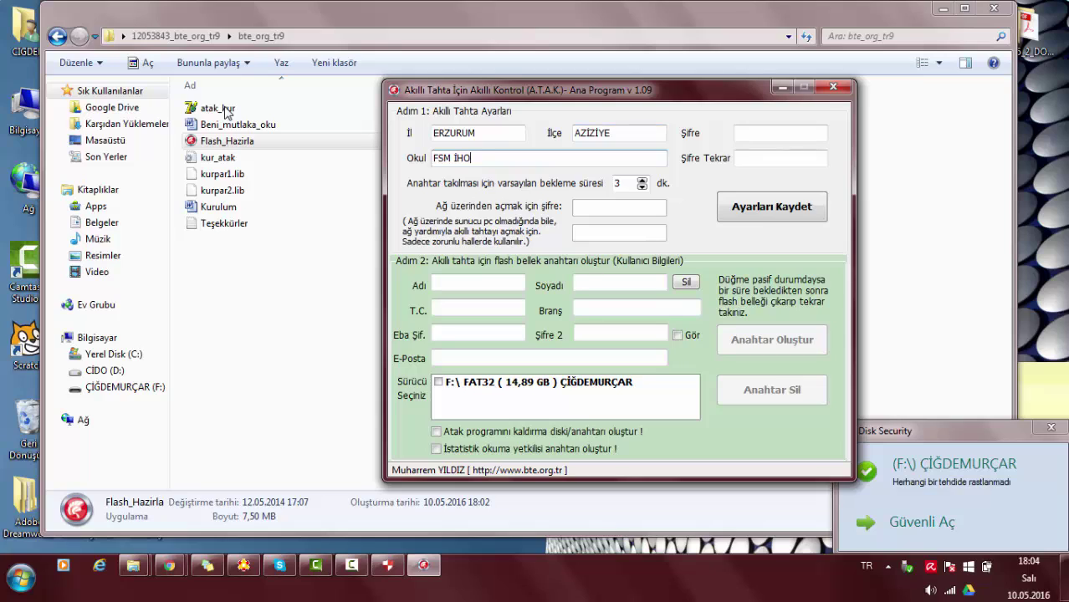
# Fill in the settings password and its confirmation, then save the settings.
pyautogui.press('Tab')
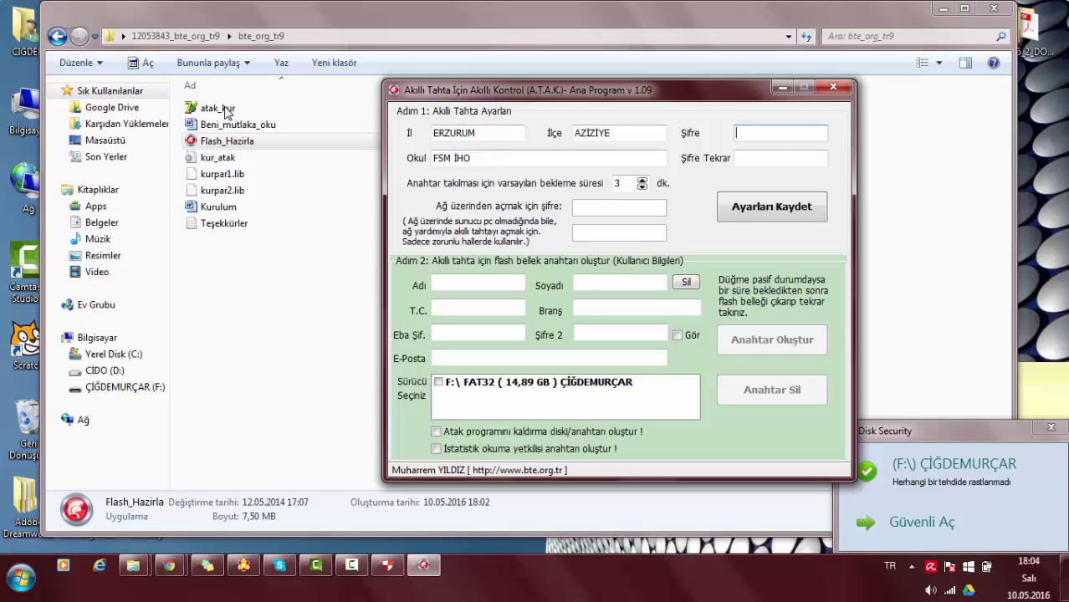
pyautogui.write('234')
pyautogui.press('BackSpace')
pyautogui.press('BackSpace')
pyautogui.press('BackSpace')
pyautogui.write('12345')
pyautogui.press('Tab')
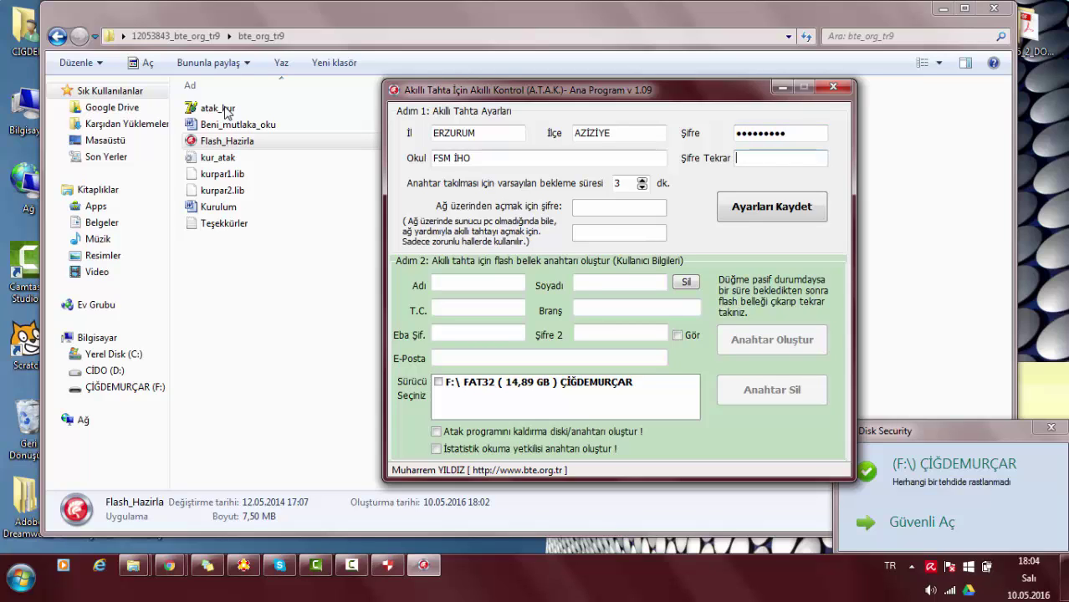
pyautogui.write('123456')
pyautogui.press('Tab')
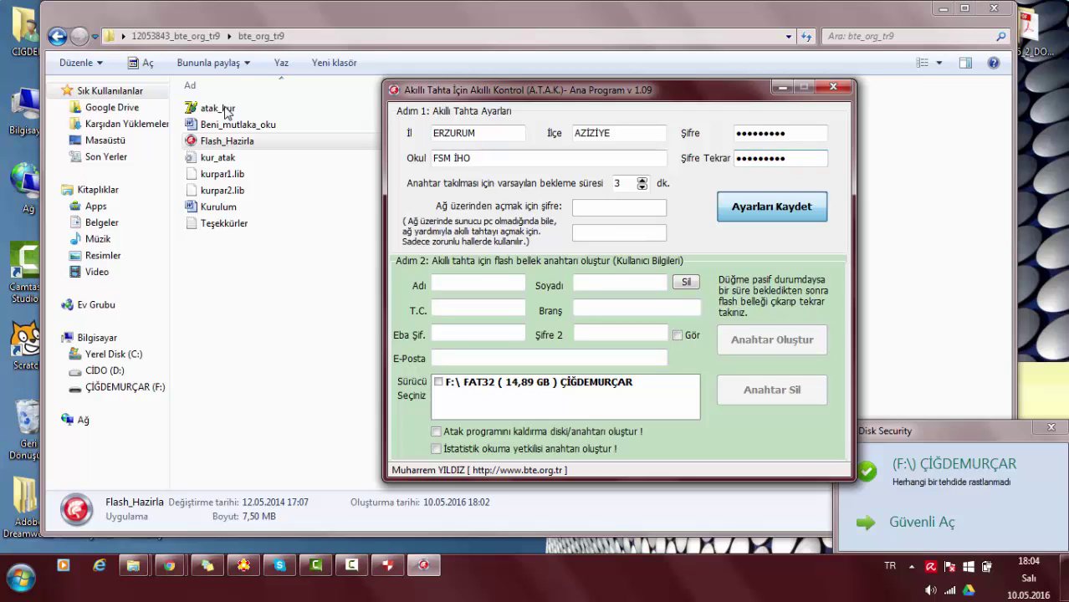
pyautogui.press('Return')
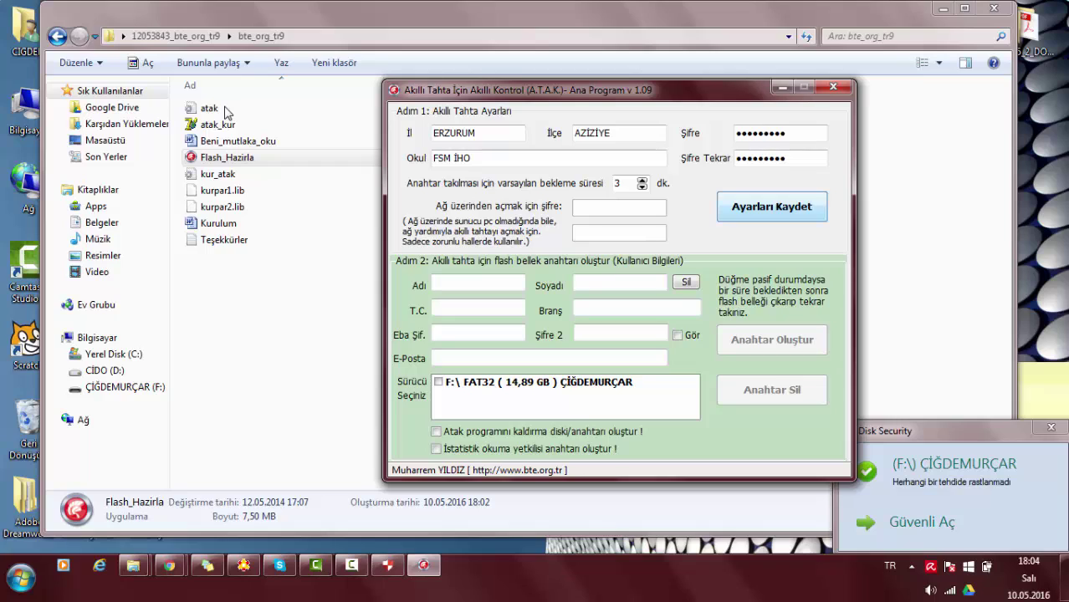
pyautogui.press('Tab')
# Enter the teacher's first name, surname and ID number, with branch BİLİŞİM.
pyautogui.press('Tab')
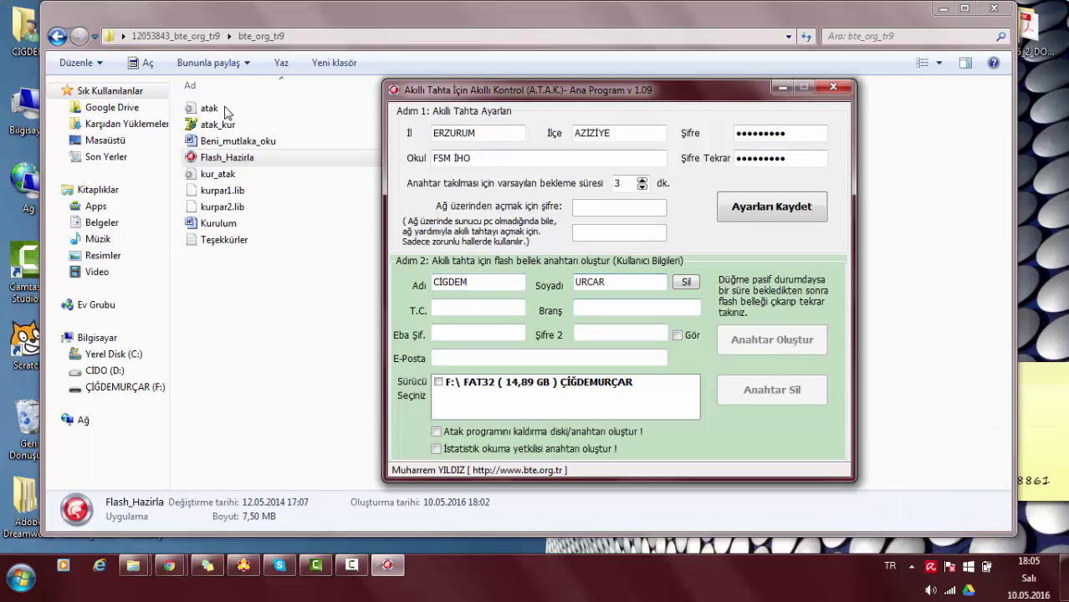
pyautogui.press('Tab')
pyautogui.write('0000')
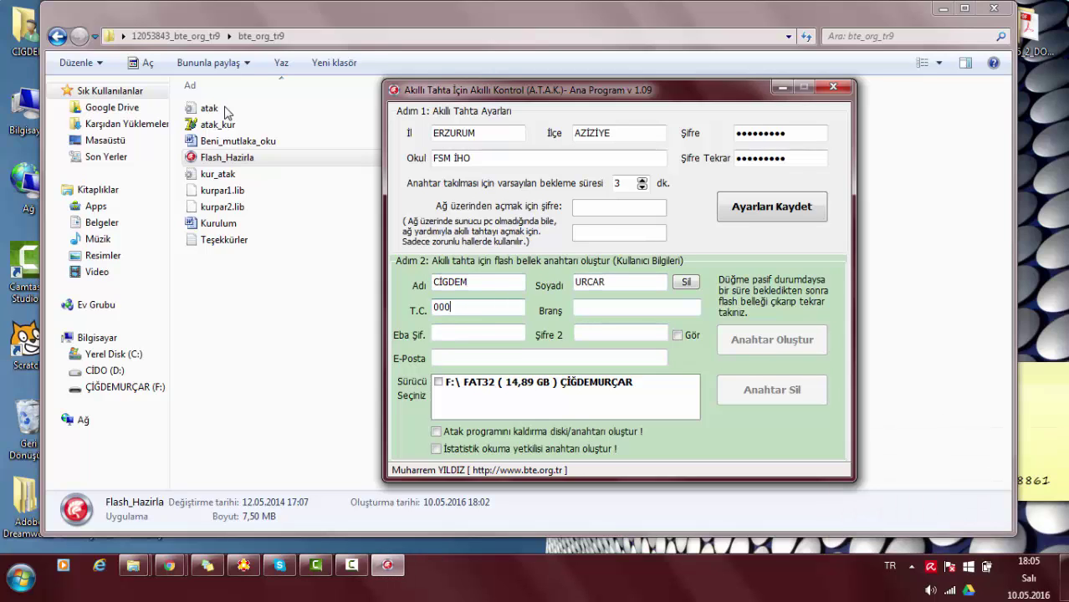
pyautogui.press('BackSpace')
pyautogui.press('BackSpace')
pyautogui.press('BackSpace')
pyautogui.press('BackSpace')
pyautogui.write('00000000000')
pyautogui.press('Tab')
pyautogui.write('BİLİŞİM')
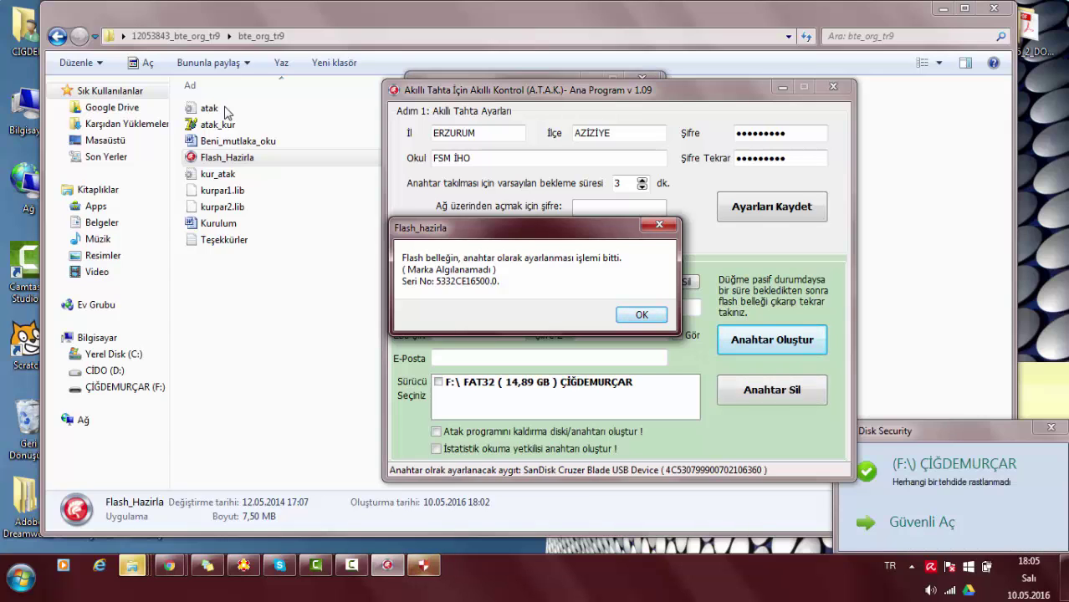
# Acknowledge both Flash_hazirla key-created messages and dismiss the AutoPlay prompt.
pyautogui.press('Return')
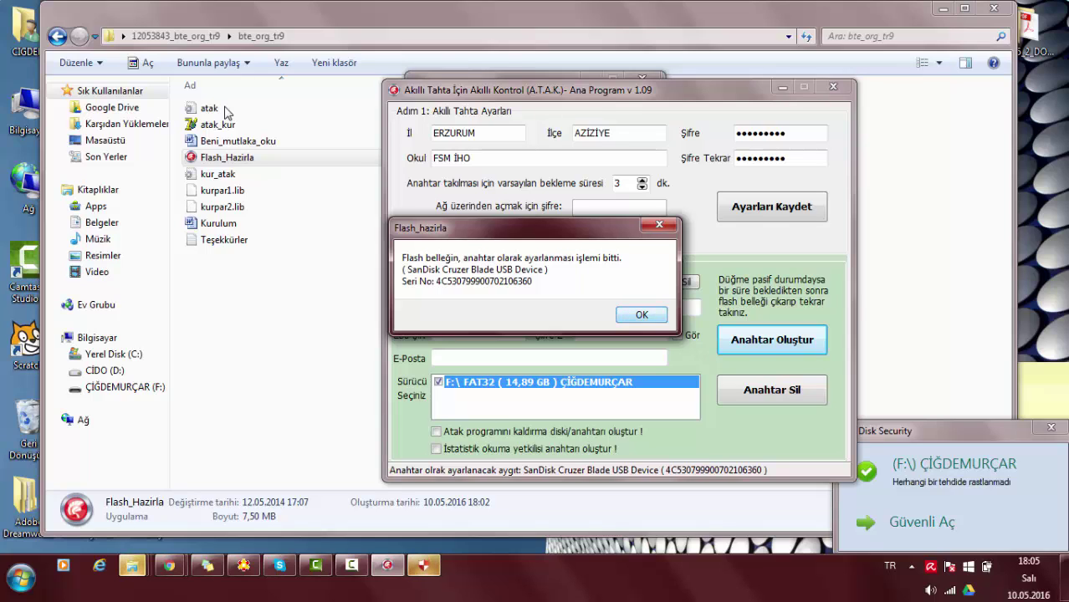
pyautogui.press('Return')
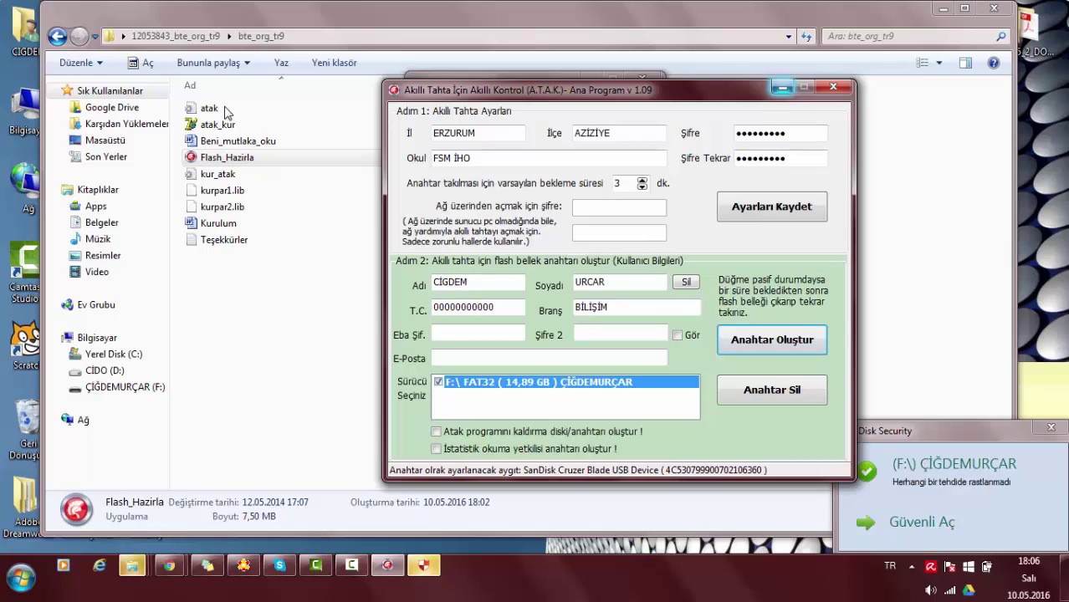
pyautogui.press('Escape')
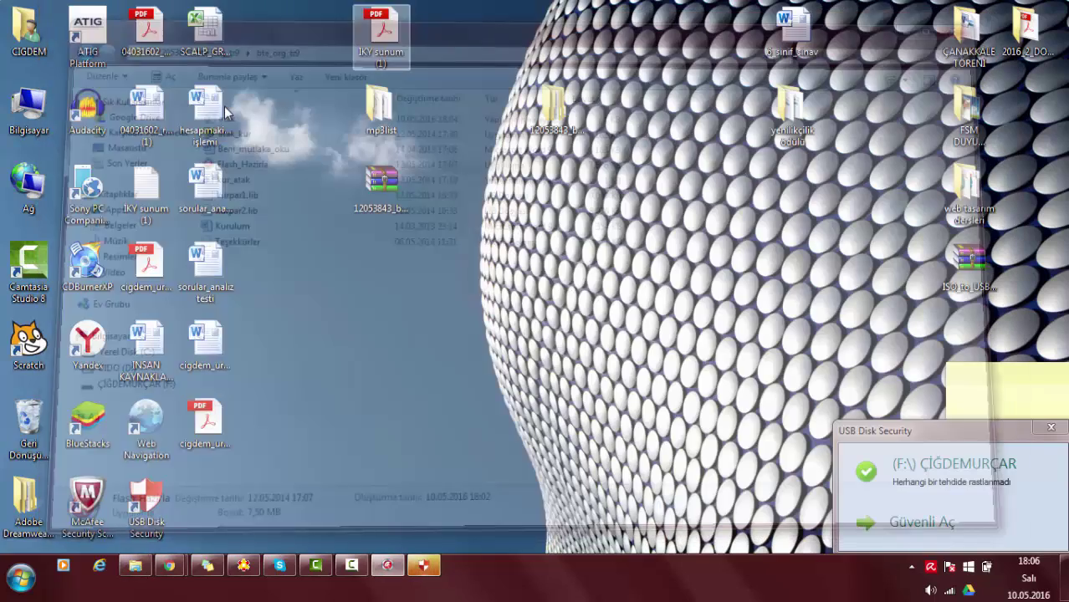
# Open drive F: from Computer, select its 19 items, then return to the drive list.
pyautogui.press('Down')
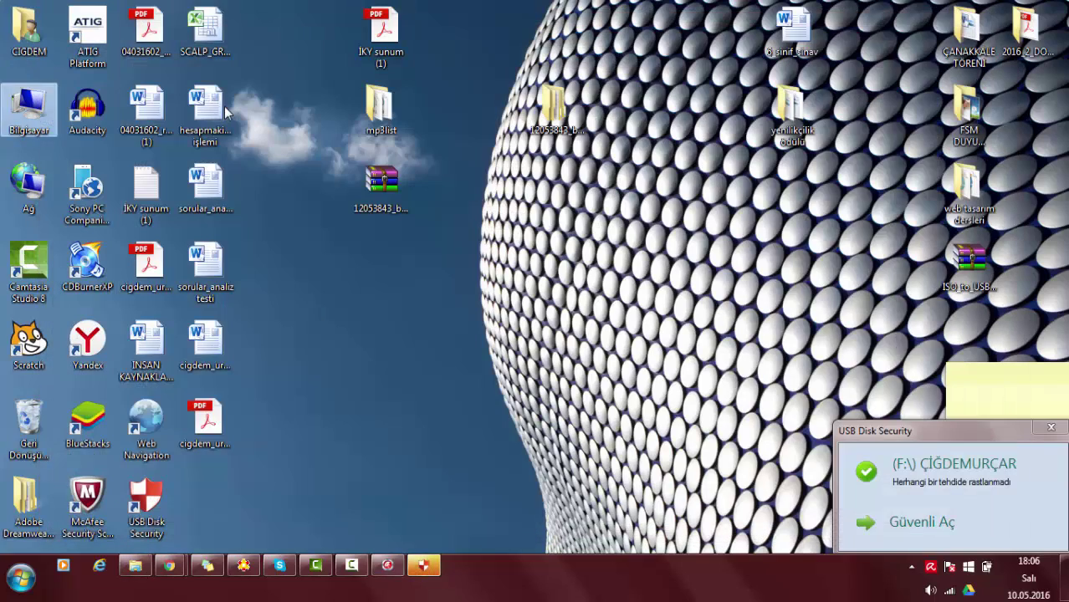
pyautogui.press('Return')
pyautogui.press('End')
pyautogui.press('Return')
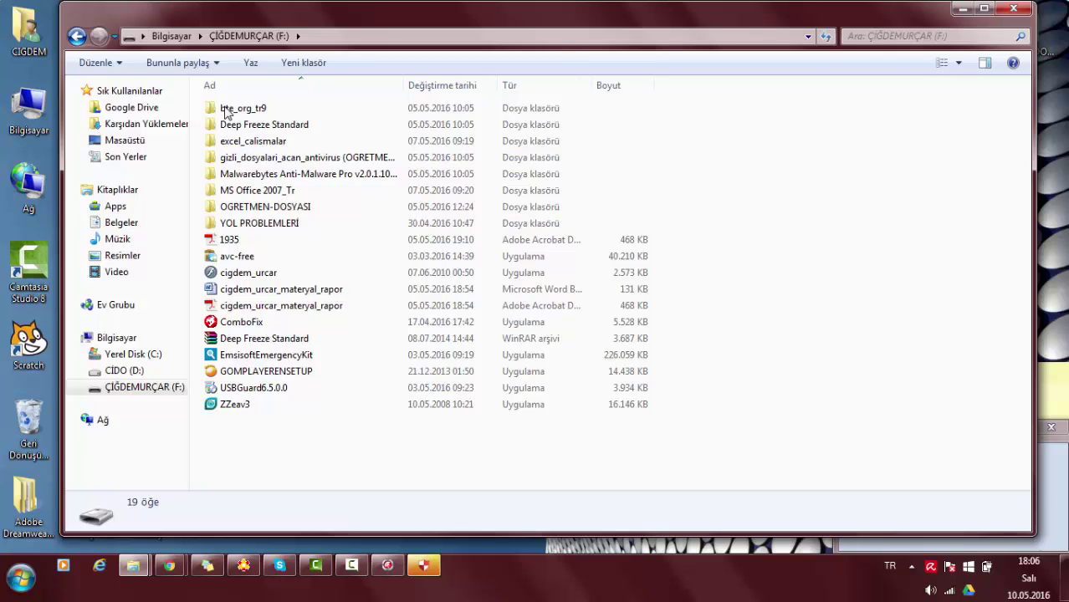
pyautogui.moveTo(816, 443); pyautogui.dragTo(344, 94)
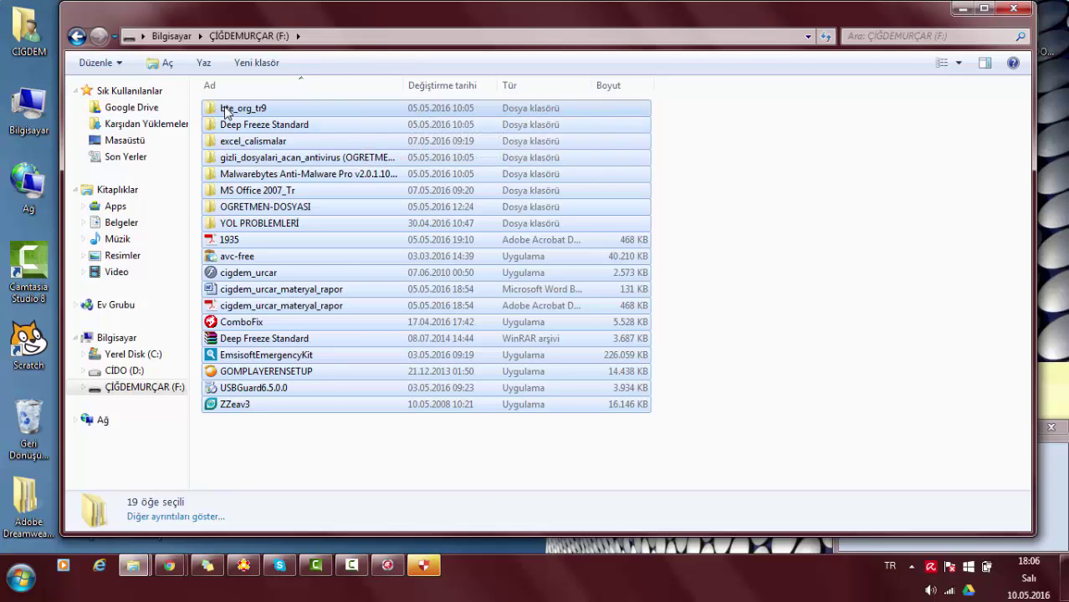
pyautogui.press('BackSpace')
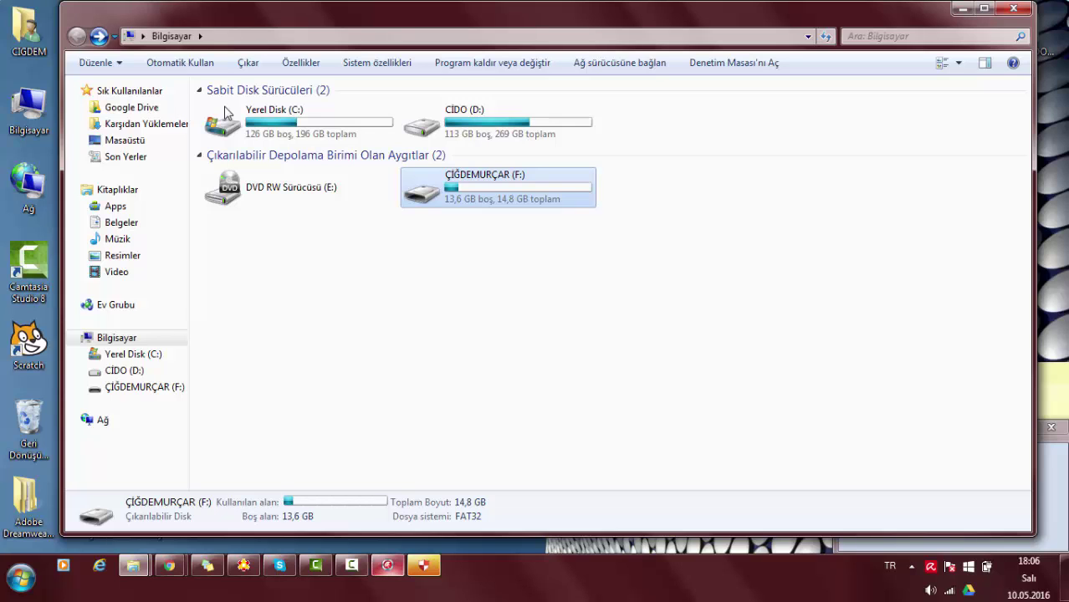
# Bring back the A.T.A.K. window, move between its password fields, and close it.
pyautogui.click(387, 565)
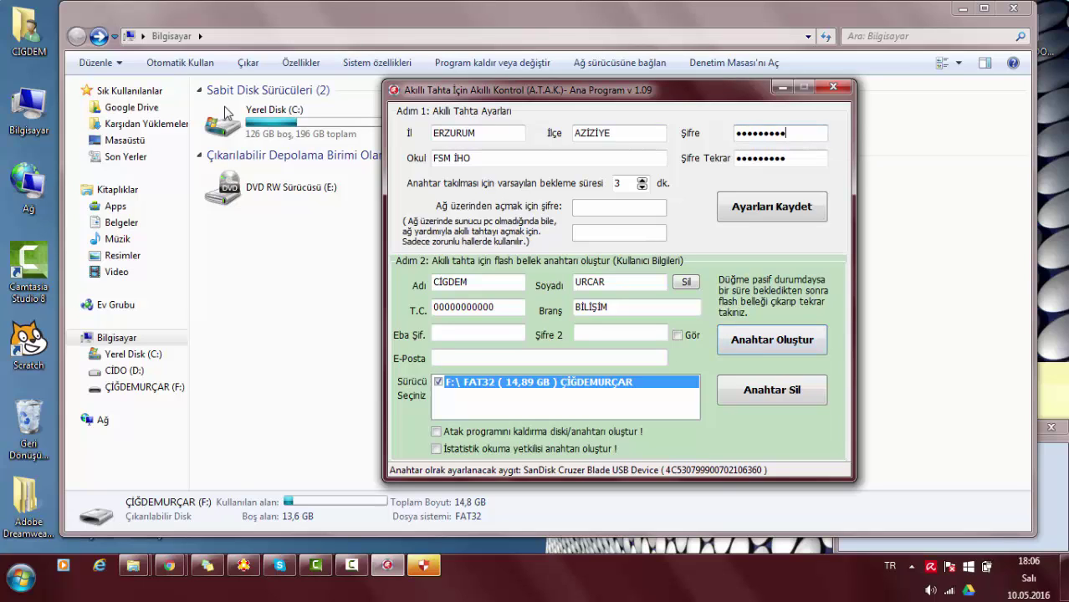
pyautogui.press('Tab')
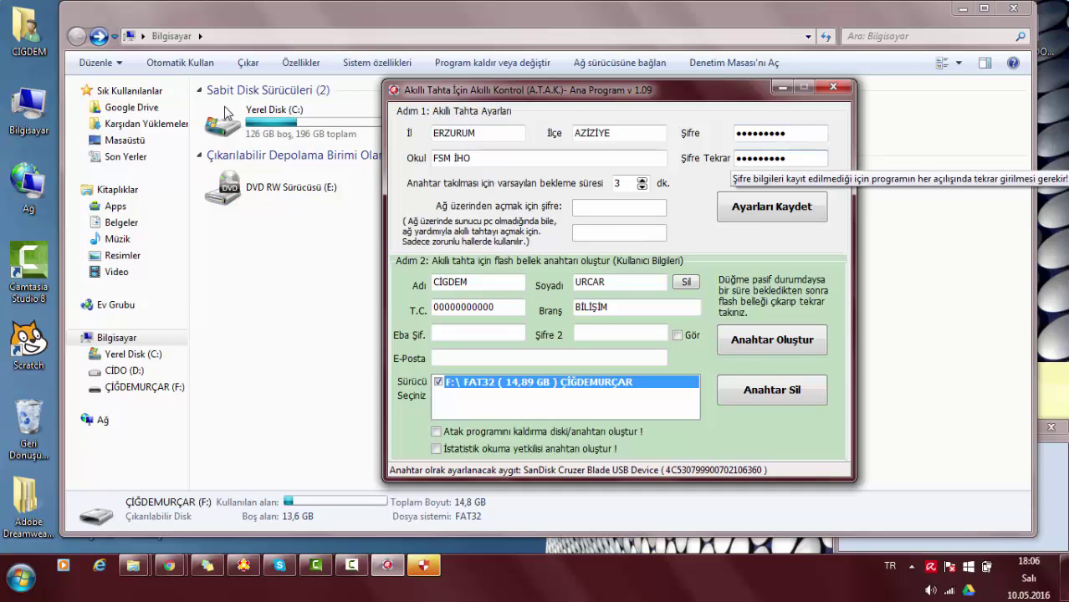
pyautogui.hotkey('shift', 'Tab')
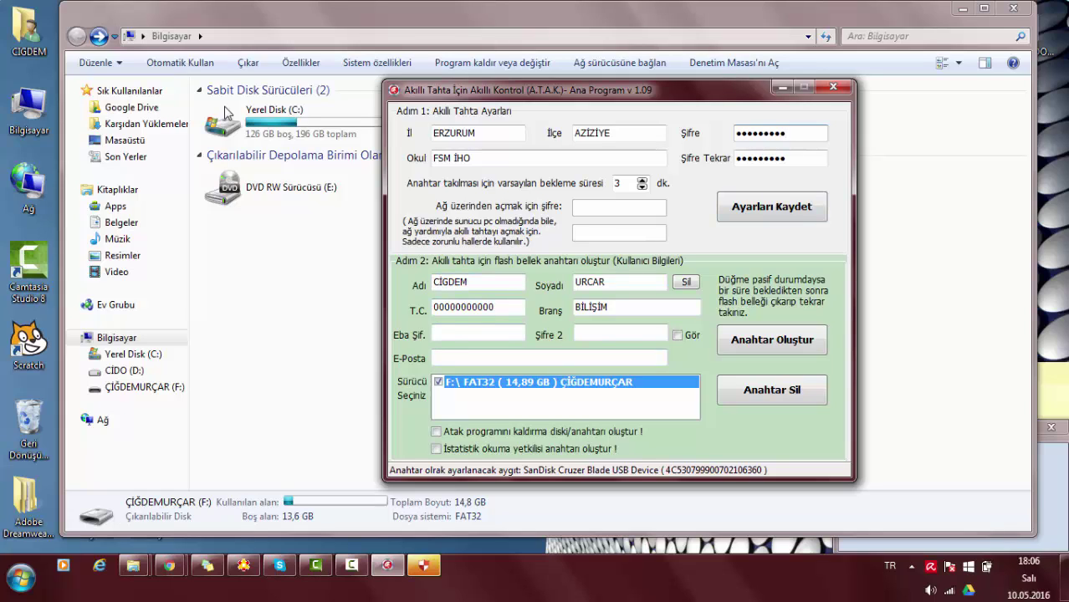
pyautogui.press('Tab')
pyautogui.press('Tab')
pyautogui.press('Tab')
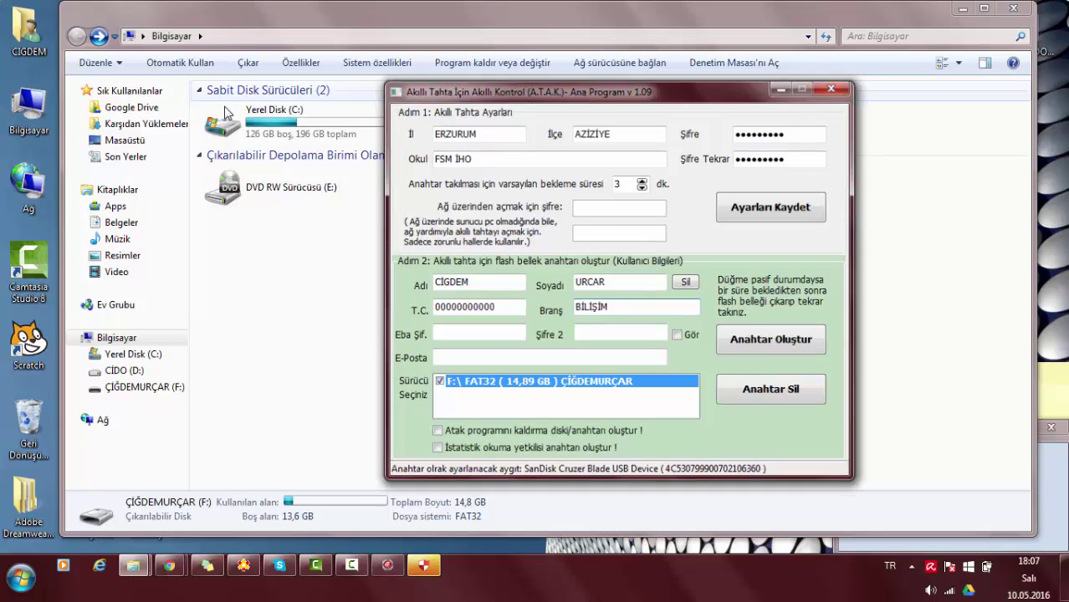
pyautogui.click(832, 87)
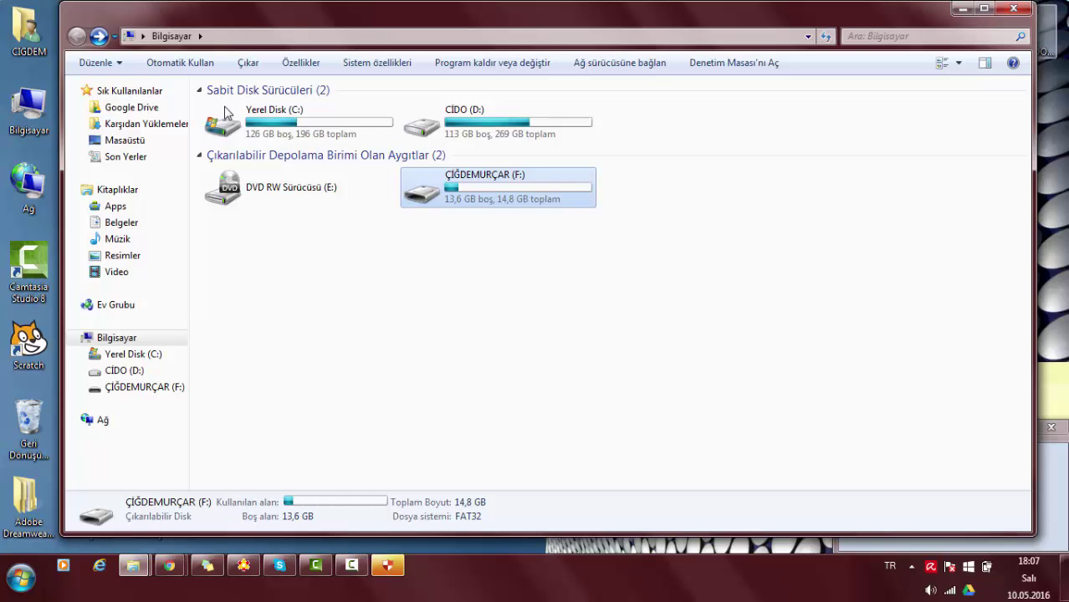
# Close the Computer window, open the downloaded 12053843_bte_org_tr9 folder and copy bte_org_tr9.
pyautogui.hotkey('alt', 'F4')
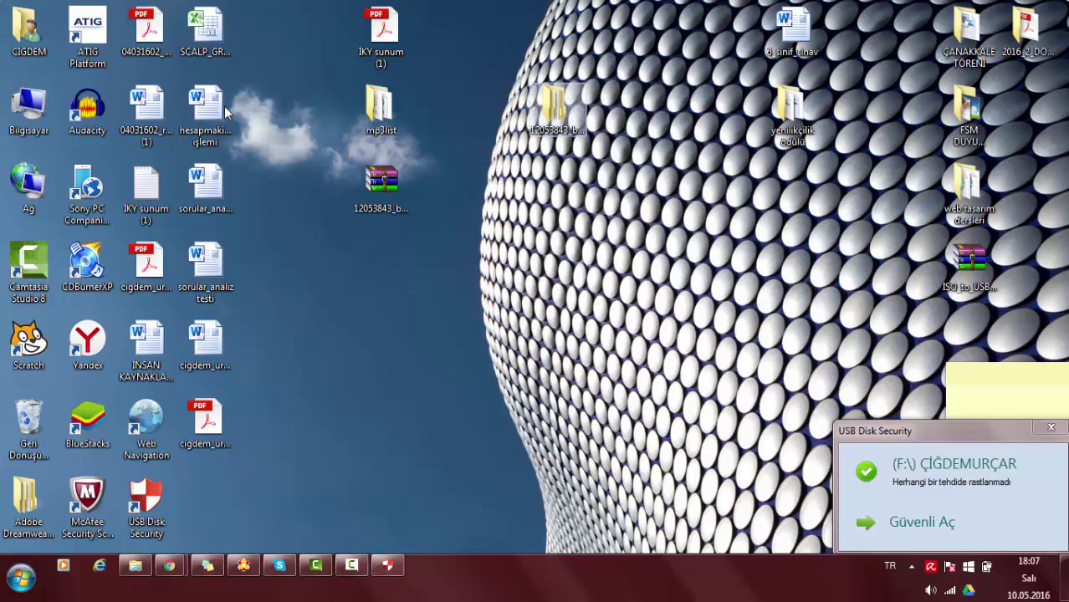
pyautogui.press('1')
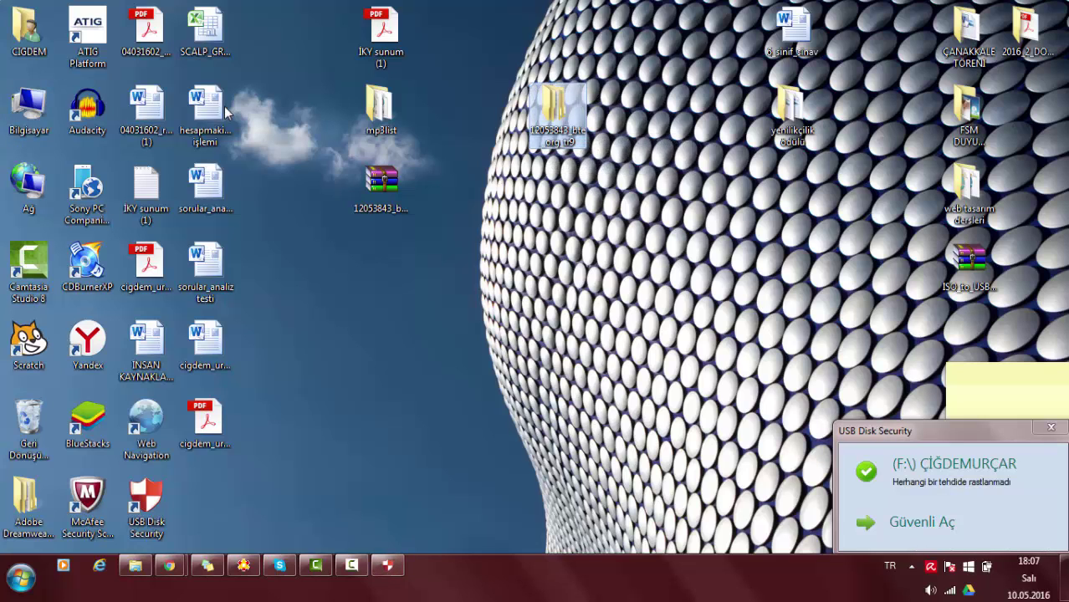
pyautogui.press('Return')
pyautogui.press('Menu')
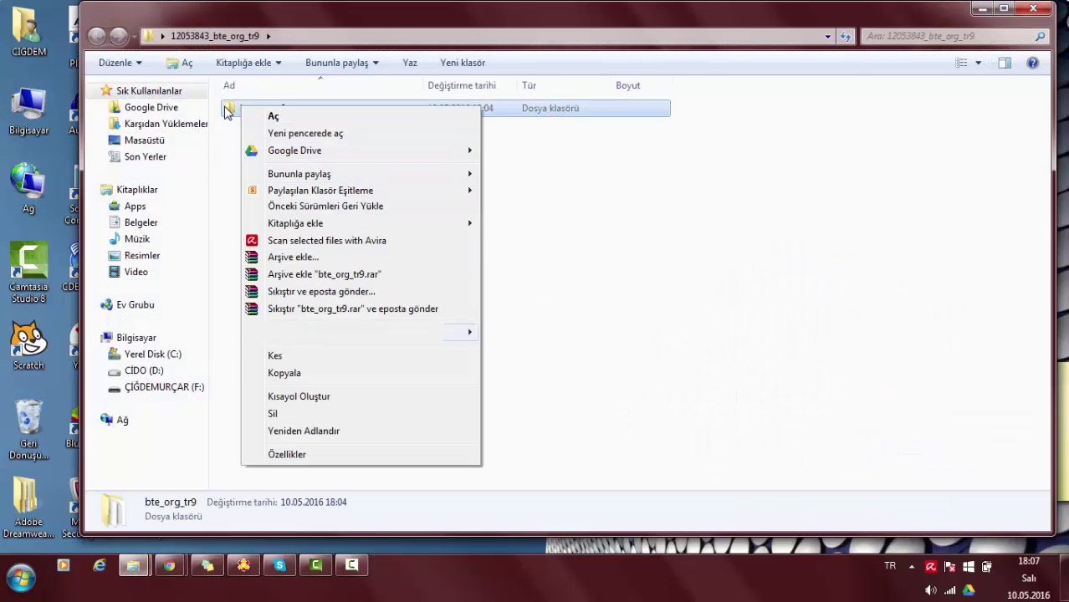
pyautogui.press('Up')
pyautogui.press('Up')
pyautogui.press('Up')
pyautogui.press('Up')
pyautogui.press('Up')
pyautogui.press('Return')
# Paste bte_org_tr9 onto the F: flash drive, merging folders and resolving the atak.ini conflict.
pyautogui.press('Down')
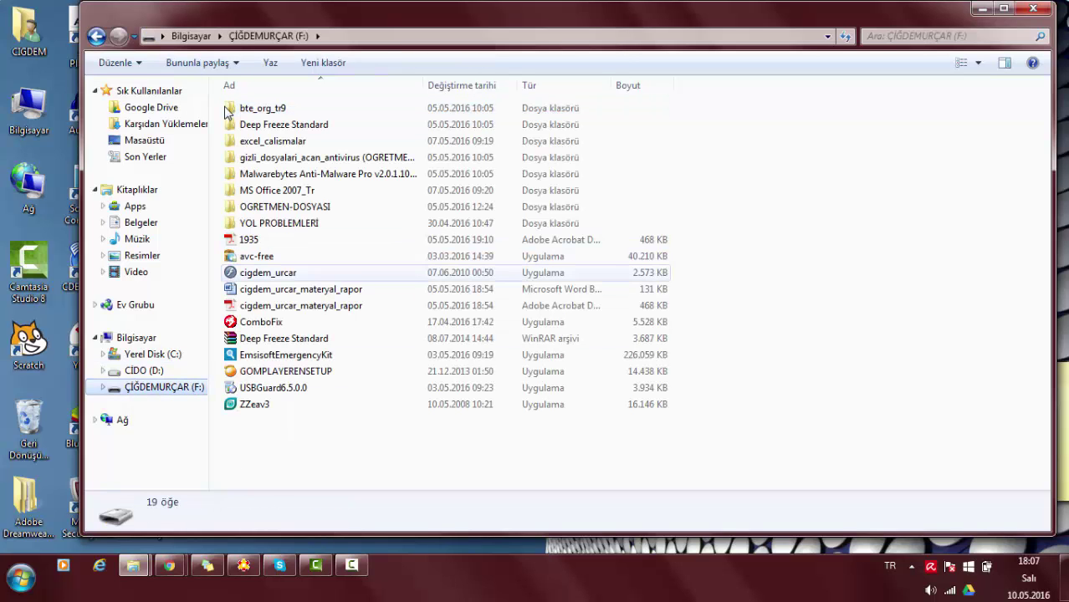
pyautogui.press('Menu')
pyautogui.press('Up')
pyautogui.press('Up')
pyautogui.press('Up')
pyautogui.press('Up')
pyautogui.press('Up')
pyautogui.press('Up')
pyautogui.press('Up')
pyautogui.press('Return')
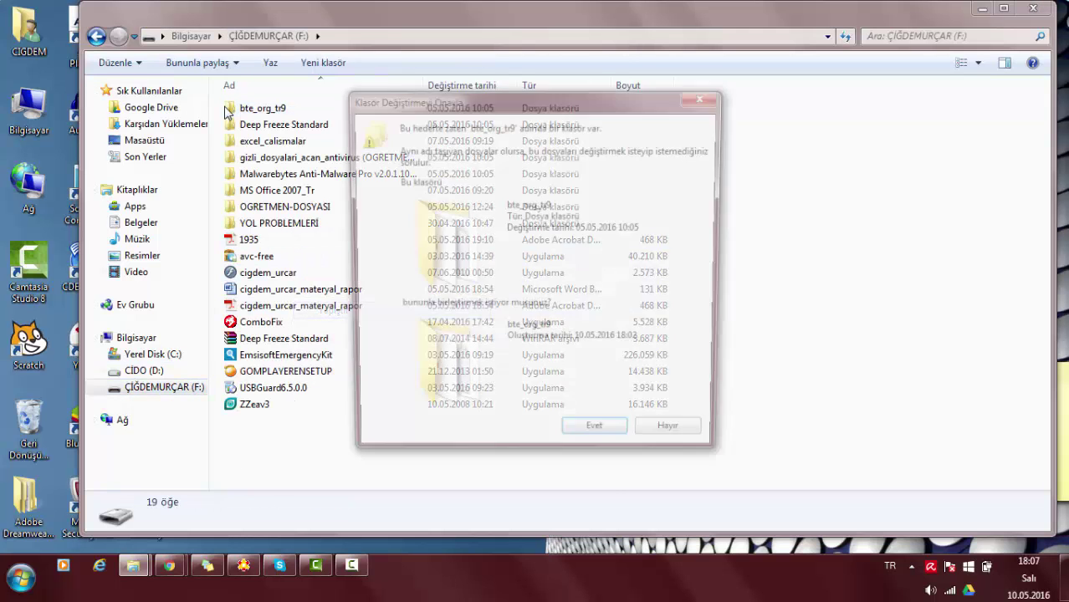
pyautogui.press('Return')
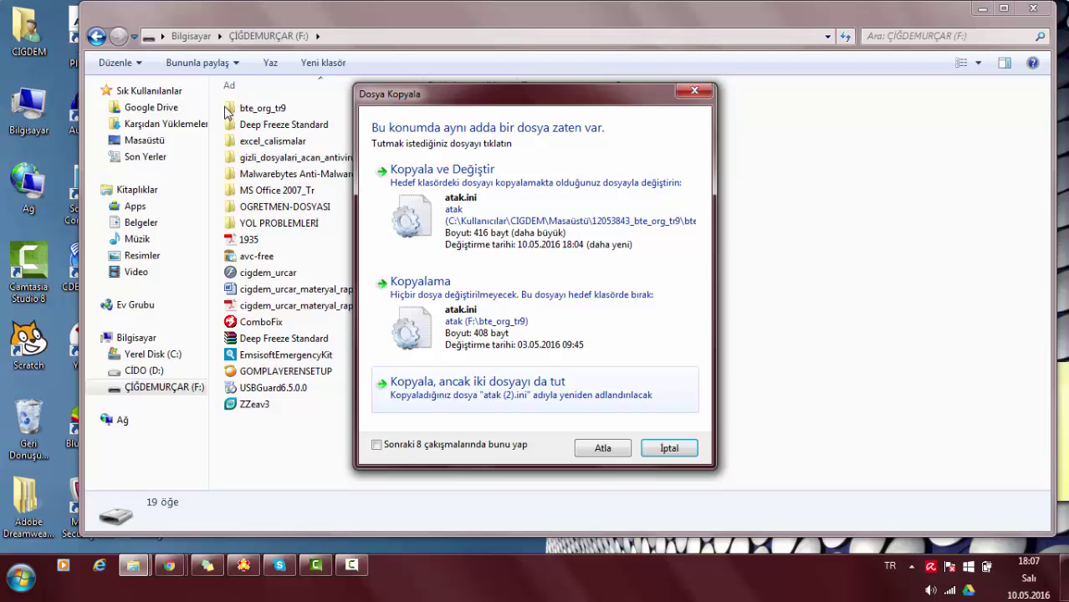
pyautogui.press('Return')
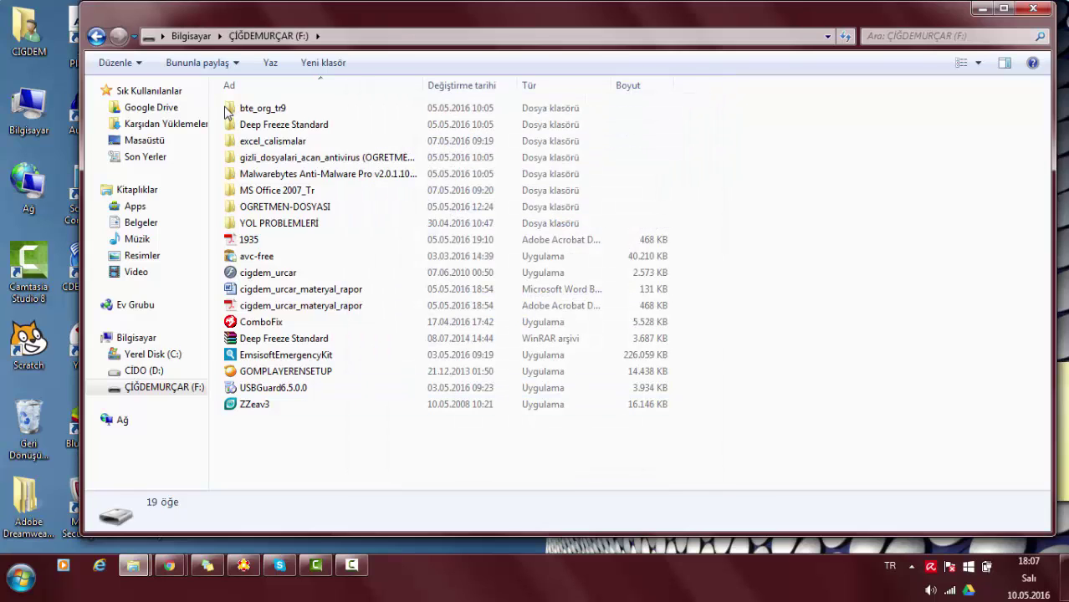
# Check the bte_org_tr9 folder on F:, then return to the drive's top level and select it.
pyautogui.press('Up')
pyautogui.press('Up')
pyautogui.press('Up')
pyautogui.press('Up')
pyautogui.press('Up')
pyautogui.press('Up')
pyautogui.press('Up')
pyautogui.press('Up')
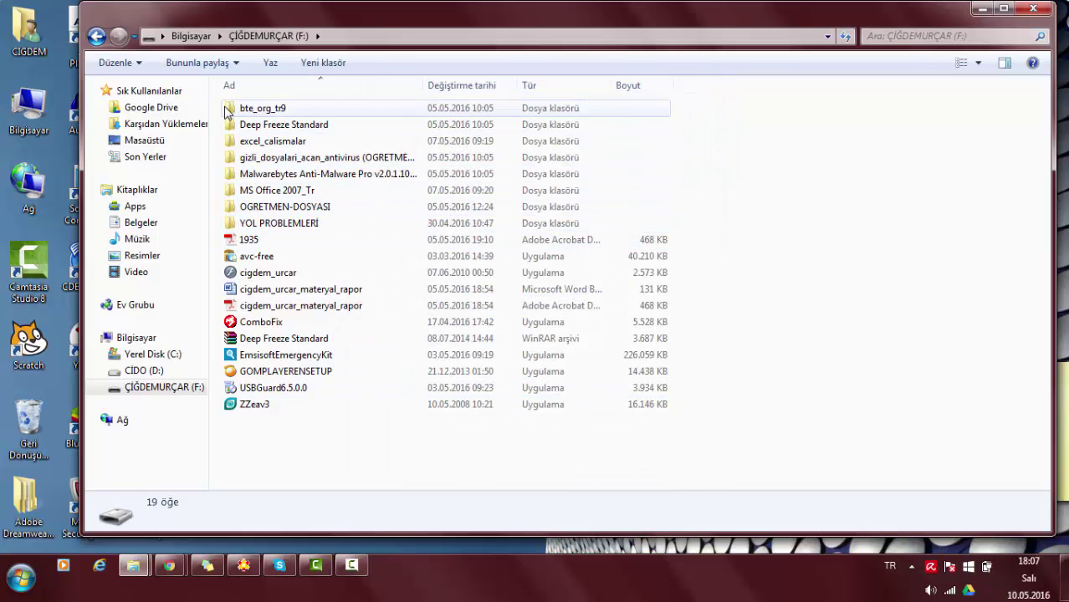
pyautogui.press('Return')
pyautogui.press('BackSpace')
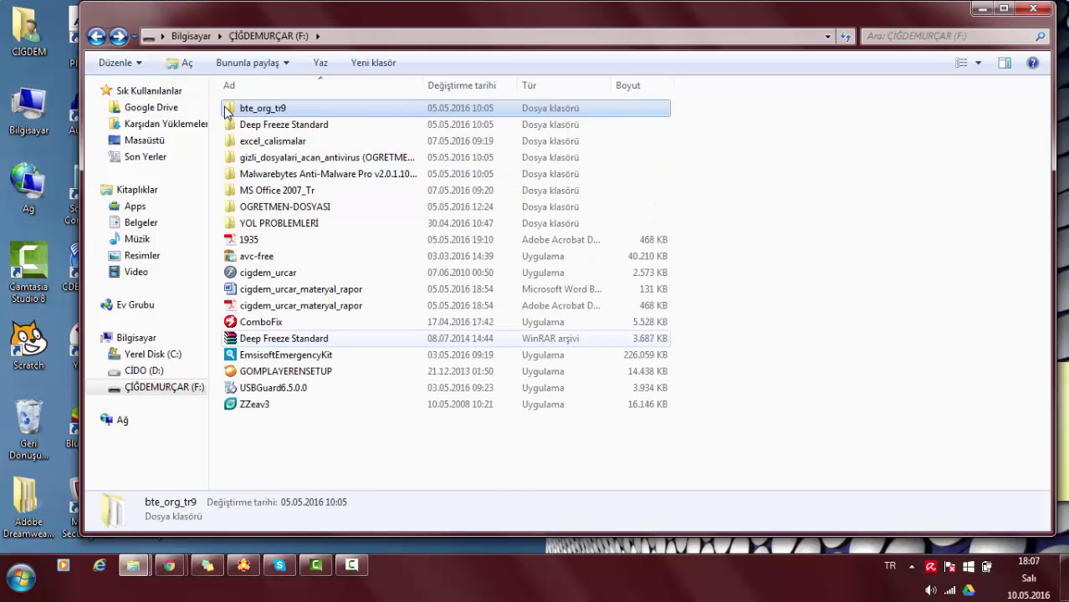
pyautogui.click(226, 112)
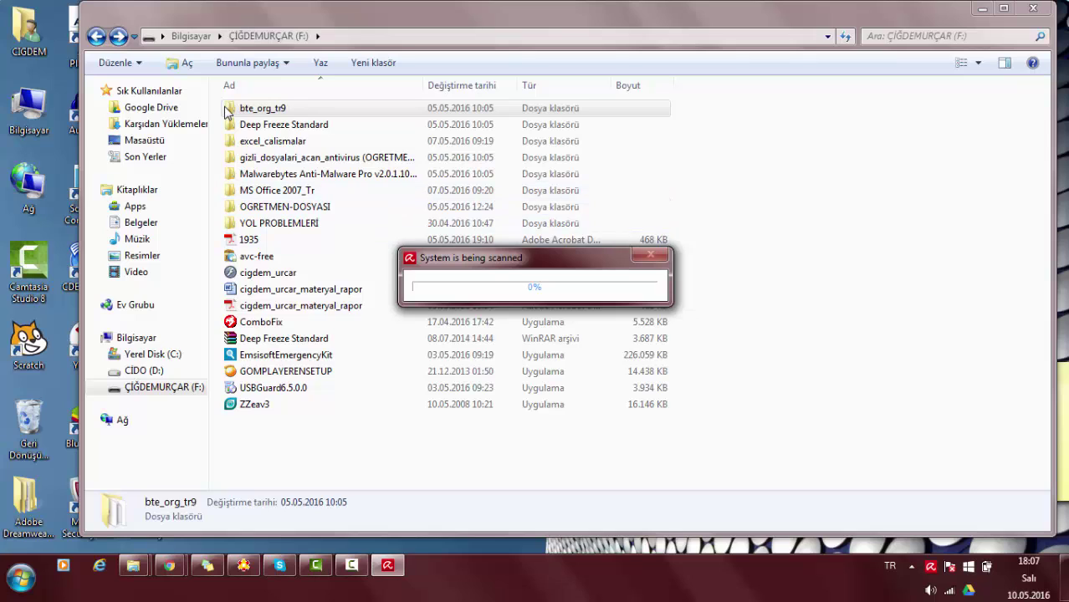
# Launch atak_kur from F:\bte_org_tr9, close it uninstalled, and reopen the desktop's 12053843_bte_org_tr9 folder.
pyautogui.click(226, 113)
pyautogui.doubleClick(226, 113)
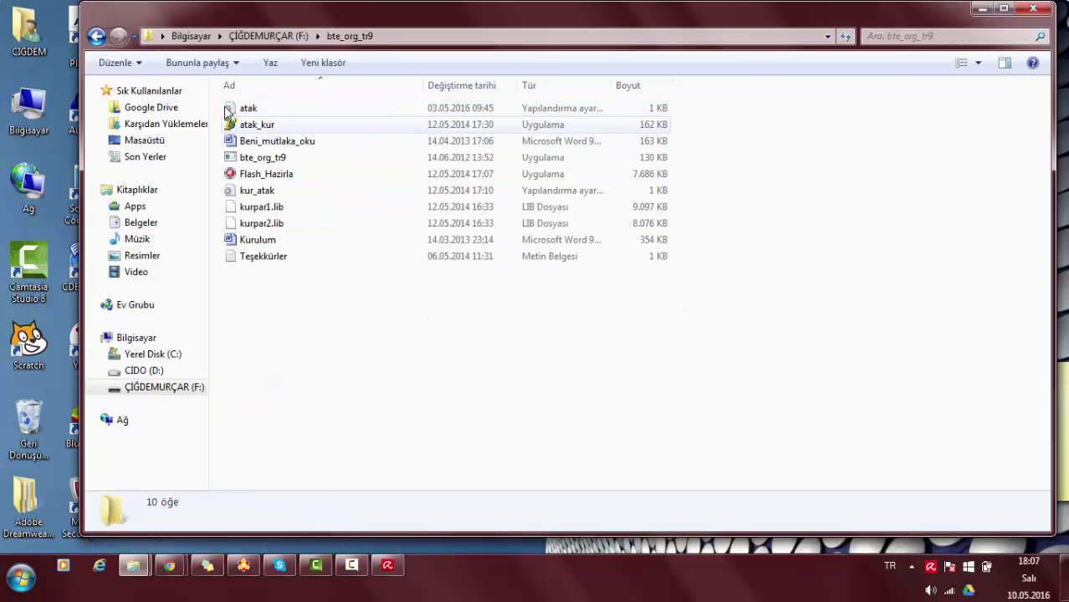
pyautogui.doubleClick(225, 117)
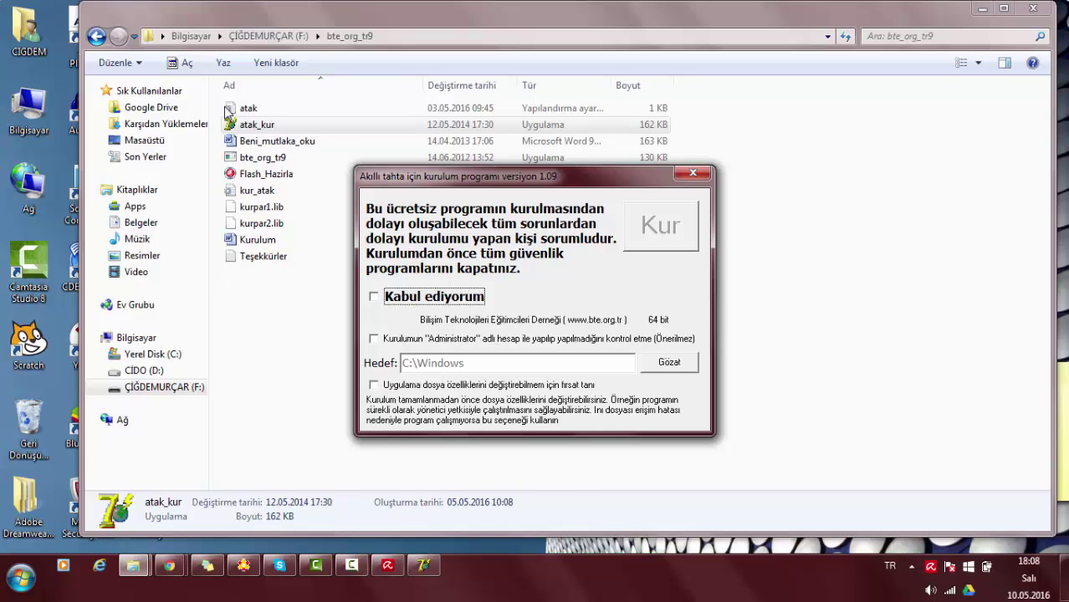
pyautogui.hotkey('alt', 'F4')
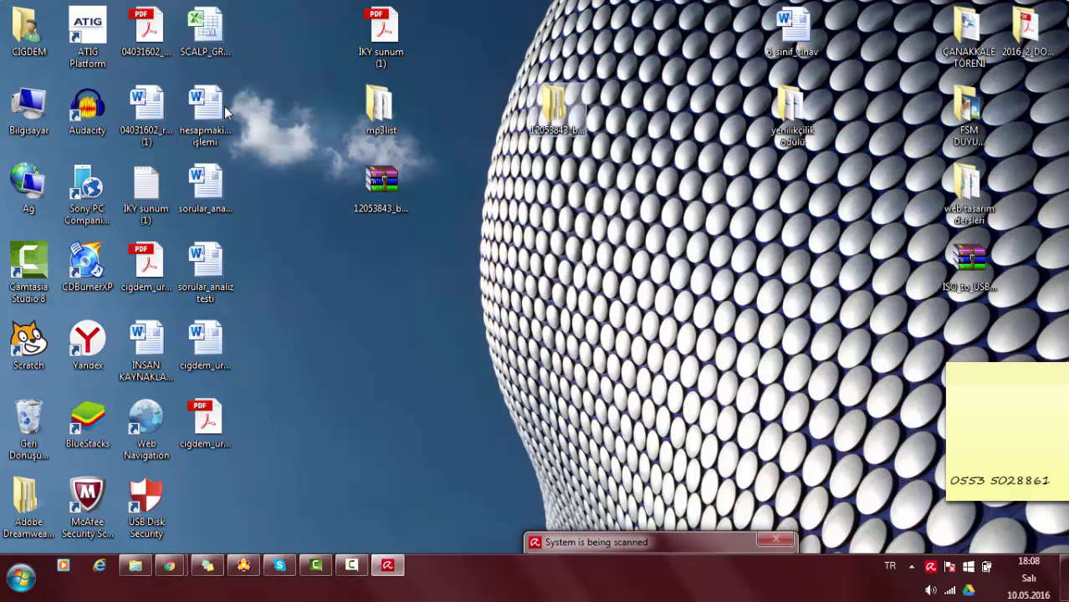
pyautogui.press('Return')
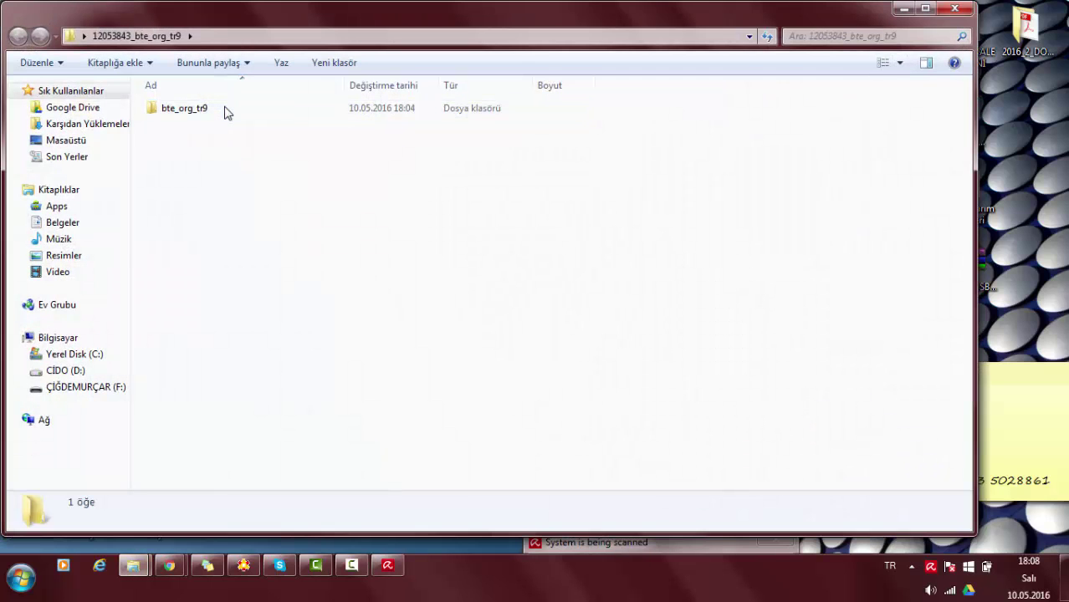
# Run Flash_Hazirla from the inner bte_org_tr9 folder, confirming the unsigned-program prompt.
pyautogui.doubleClick(226, 113)
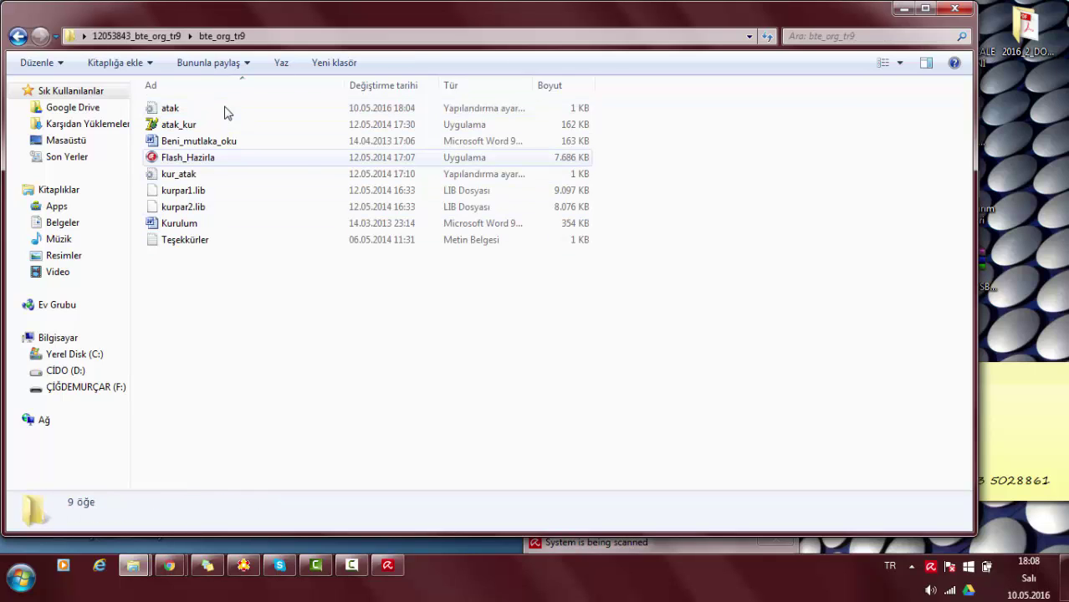
pyautogui.doubleClick(188, 157)
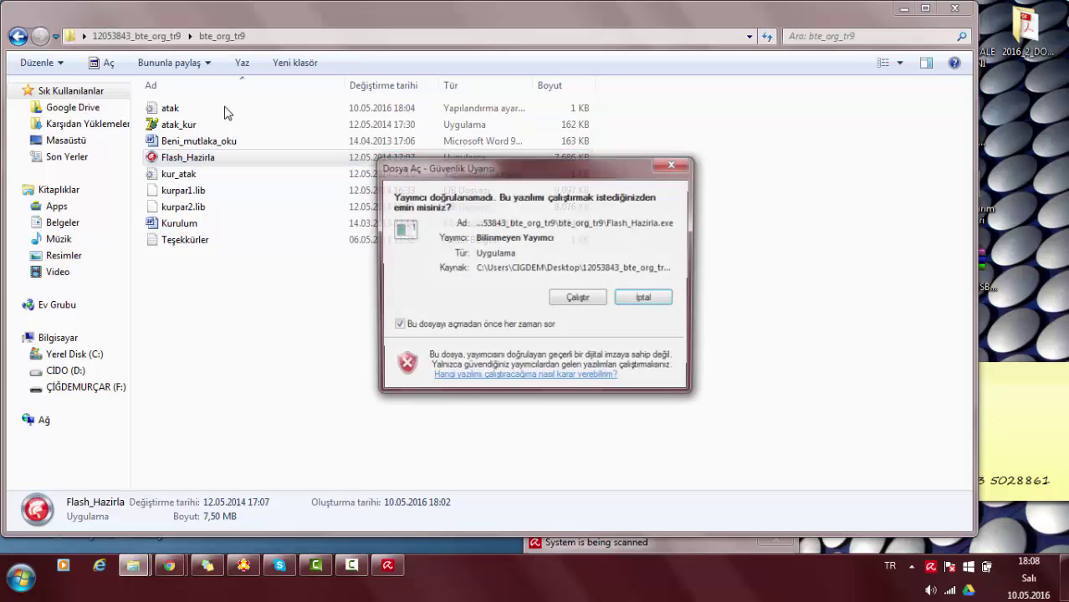
pyautogui.hotkey('shift', 'Tab')
pyautogui.press('Return')
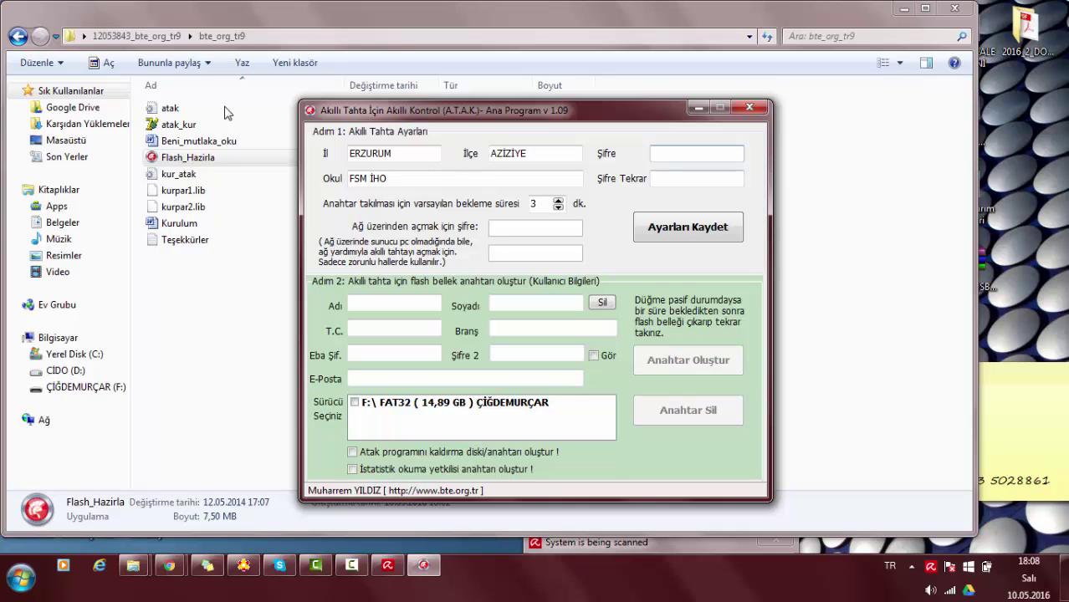
# Dismiss the Avira alert and enable 'Atak programını kaldırma diski/anahtarı oluştur'.
pyautogui.press('Tab')
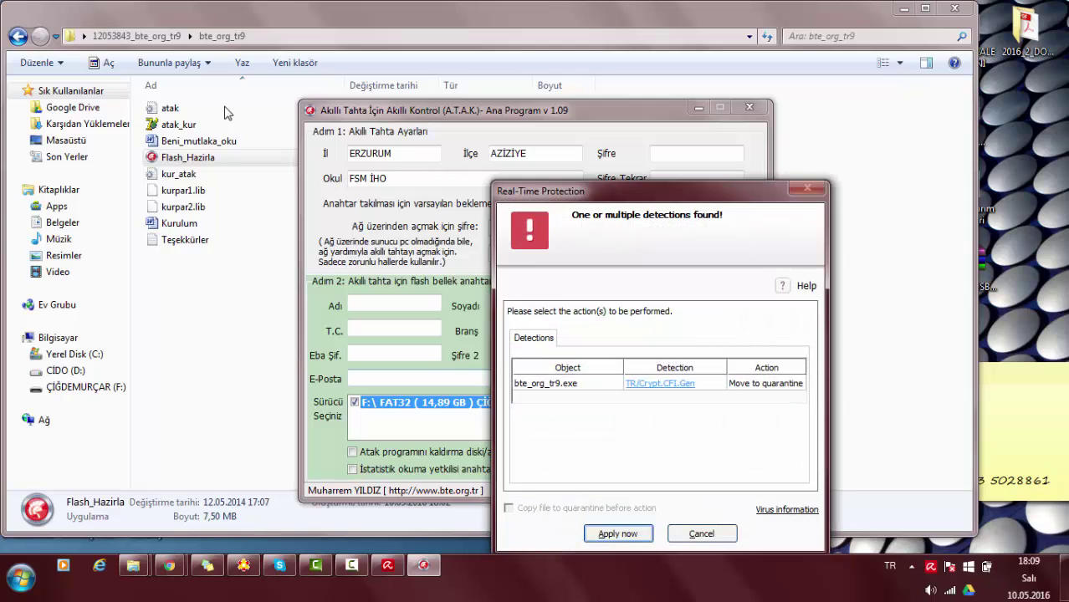
pyautogui.press('Return')
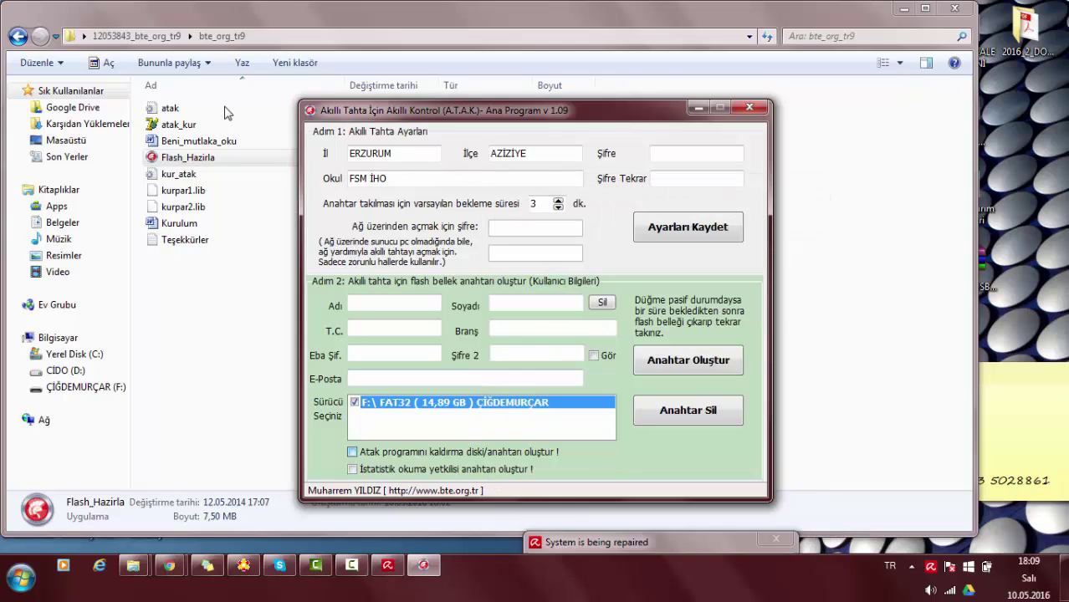
pyautogui.press('space')
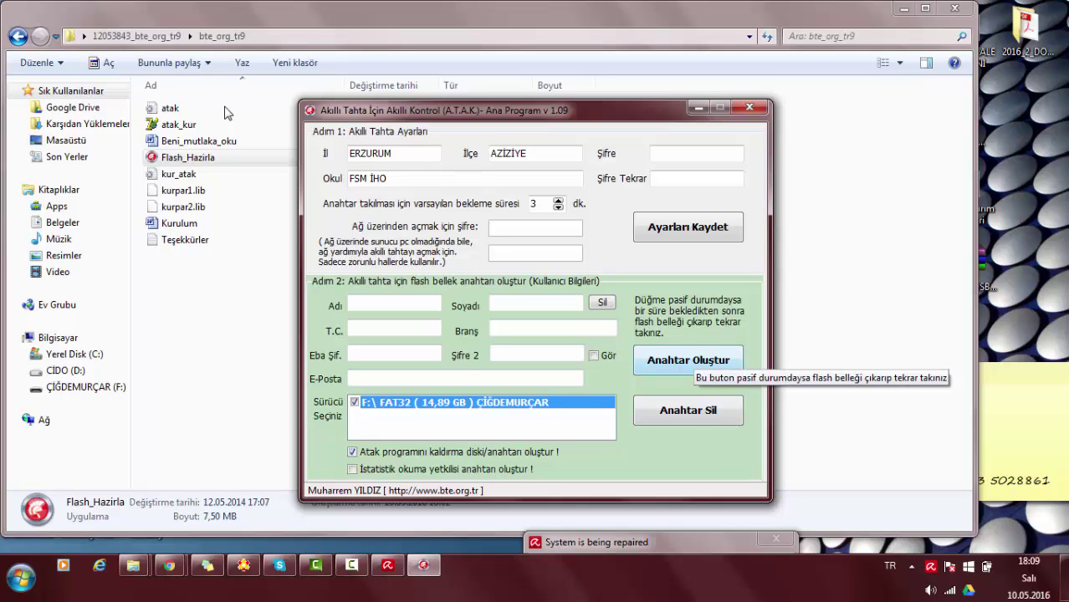